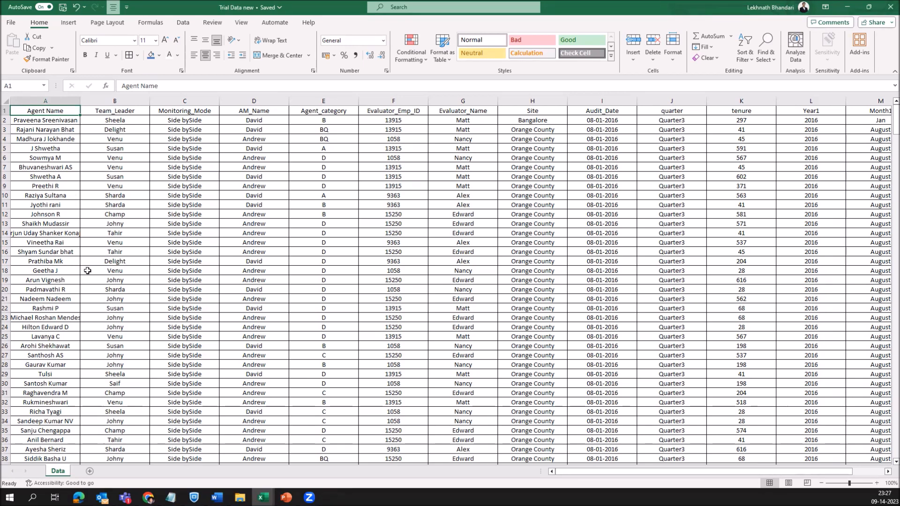
Add a new sheet, enter "Summaru of Da" in D3 and "Arranged manner" in D4, and fit column D to its text.
{"action": "left_click", "coordinate": [89, 471]}
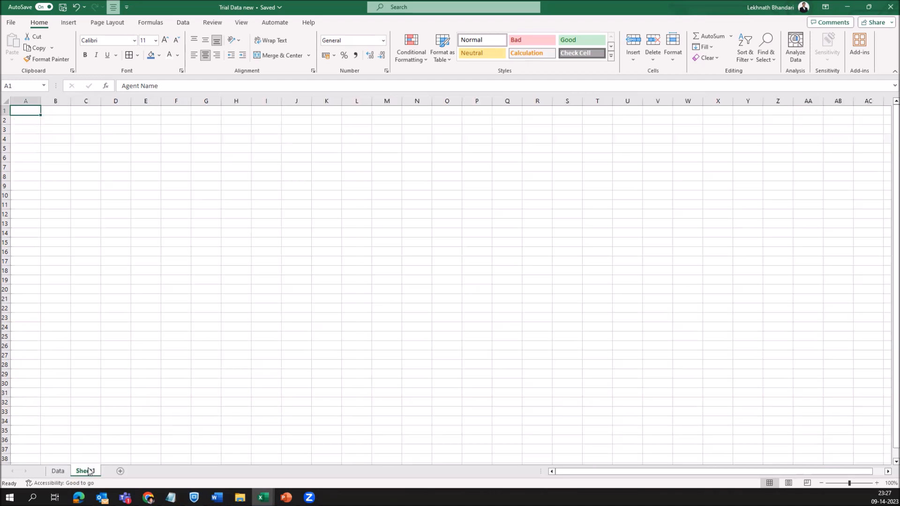
{"action": "left_click", "coordinate": [120, 129]}
{"action": "type", "text": "Summaru of Da"}
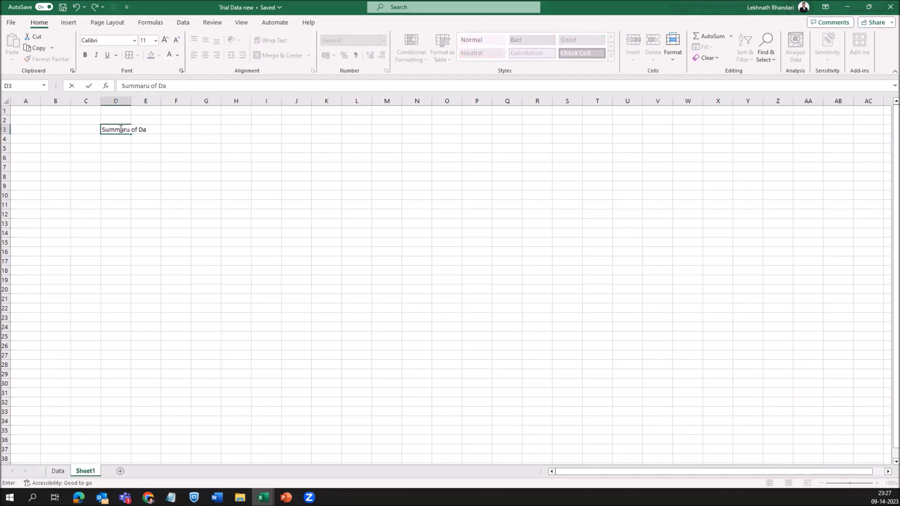
{"action": "key", "text": "Return"}
{"action": "type", "text": "Arranged manner"}
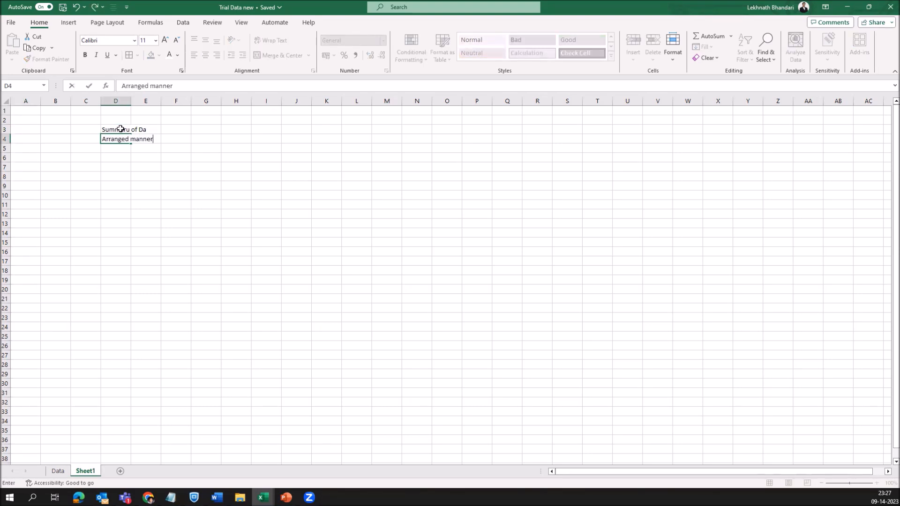
{"action": "key", "text": "Return"}
{"action": "double_click", "coordinate": [131, 101]}
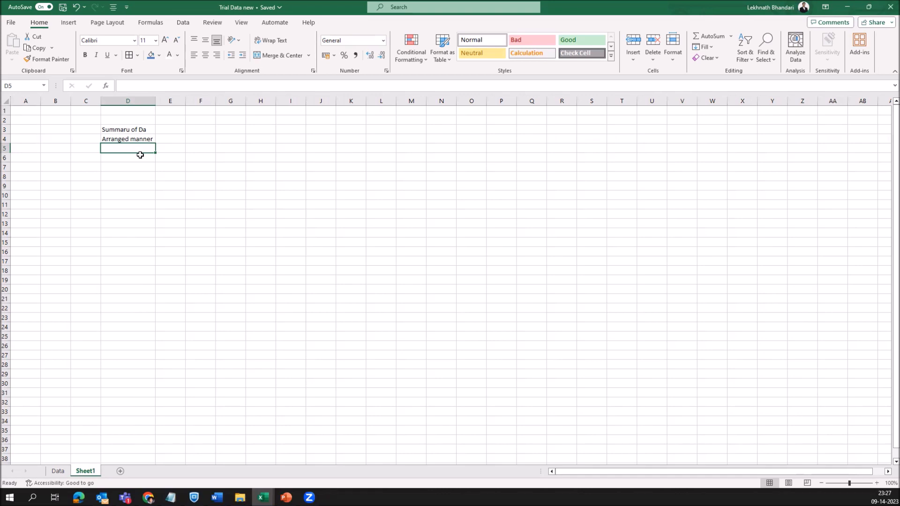
Delete the entire Evaluator_Emp_ID column from the Data sheet.
{"action": "key", "text": "ctrl+Page_Up"}
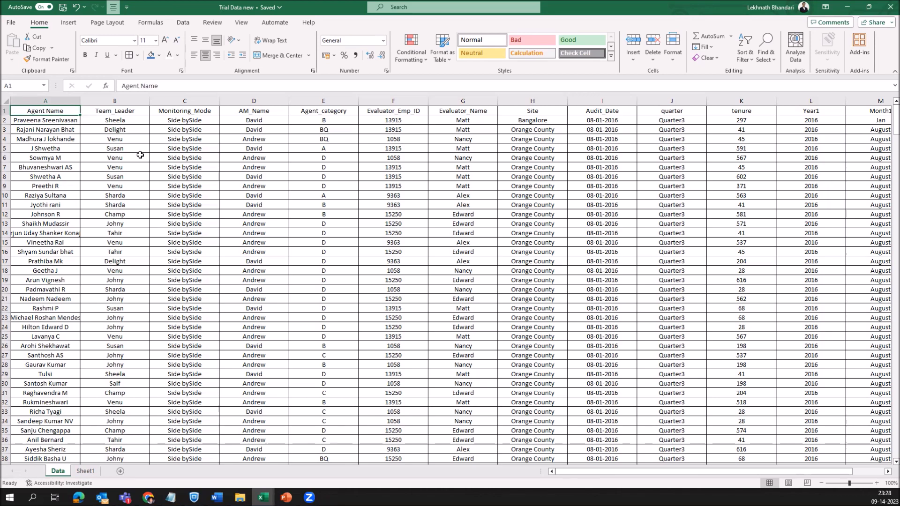
{"action": "key", "text": "shift+space"}
{"action": "key", "text": "Down"}
{"action": "key", "text": "Up"}
{"action": "key", "text": "Right"}
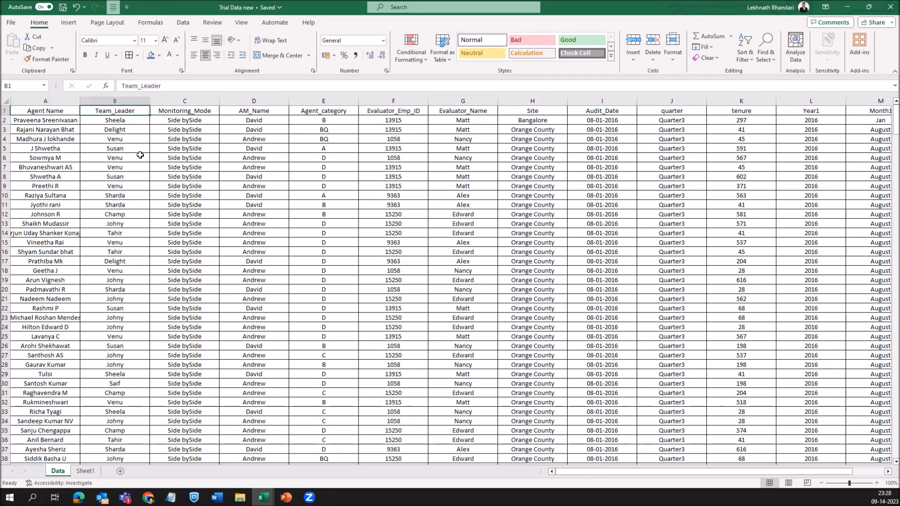
{"action": "key", "text": "Right"}
{"action": "key", "text": "Right"}
{"action": "key", "text": "Right"}
{"action": "key", "text": "Left"}
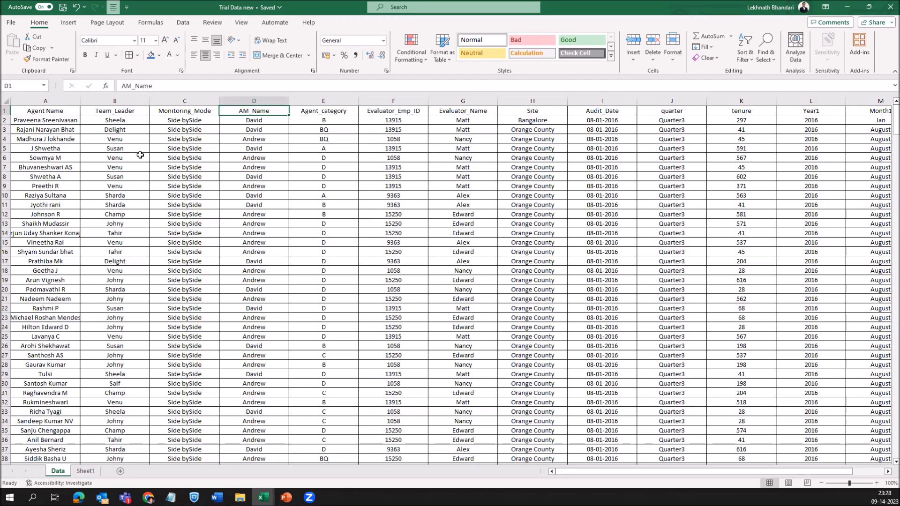
{"action": "key", "text": "Right"}
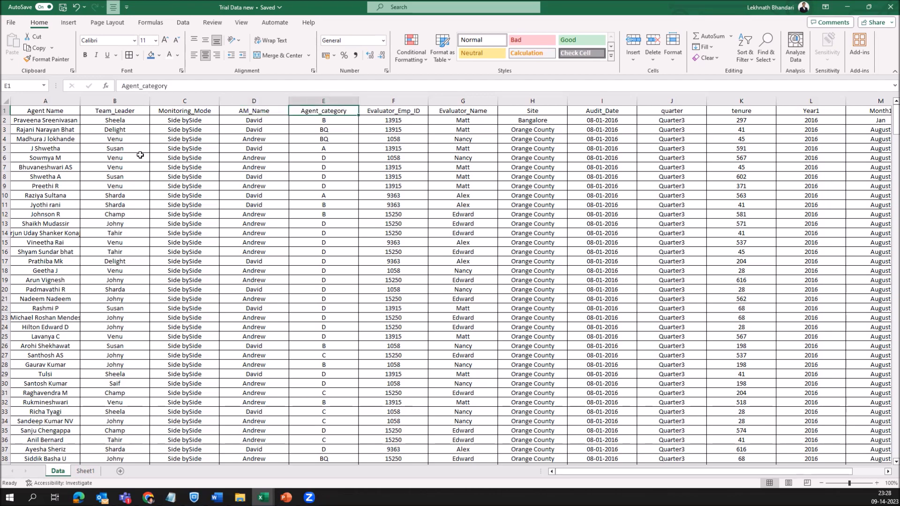
{"action": "key", "text": "Right"}
{"action": "key", "text": "ctrl+space"}
{"action": "key", "text": "ctrl+minus"}
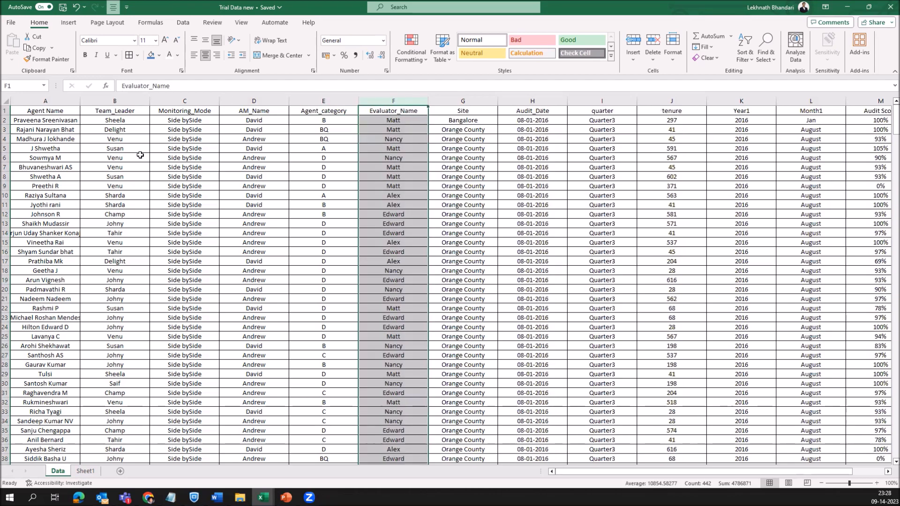
Delete the entire quarter column from the Data sheet.
{"action": "key", "text": "Right"}
{"action": "key", "text": "Left"}
{"action": "key", "text": "Right"}
{"action": "key", "text": "Right"}
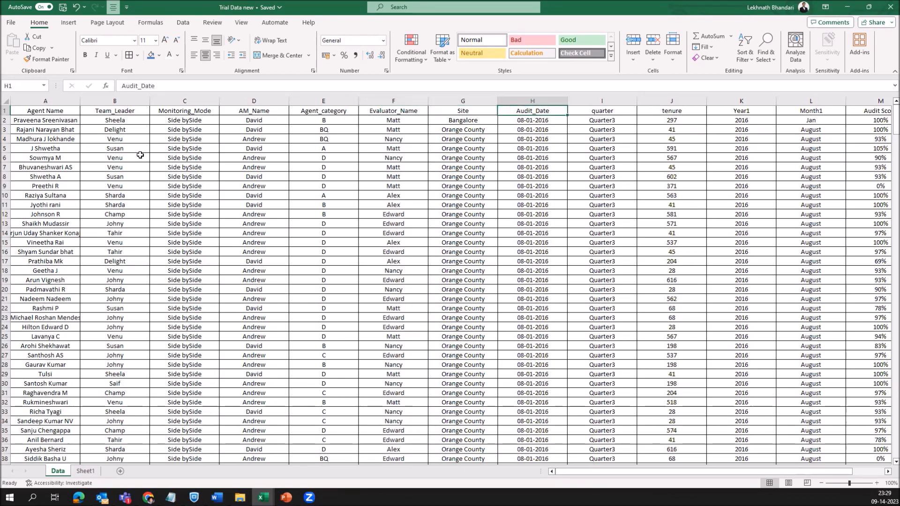
{"action": "key", "text": "Right"}
{"action": "key", "text": "Right"}
{"action": "key", "text": "Left"}
{"action": "key", "text": "ctrl+space"}
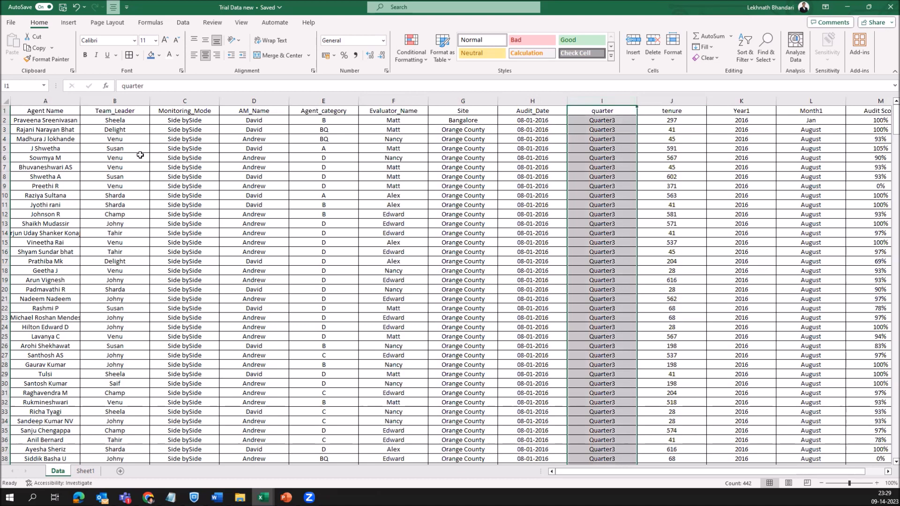
{"action": "key", "text": "ctrl+minus"}
Review the remaining column headers and the first records of the data, from tenure to Audit Score and back to Agent Name.
{"action": "key", "text": "Right"}
{"action": "key", "text": "Right"}
{"action": "key", "text": "Left"}
{"action": "key", "text": "Left"}
{"action": "key", "text": "Down"}
{"action": "key", "text": "Right"}
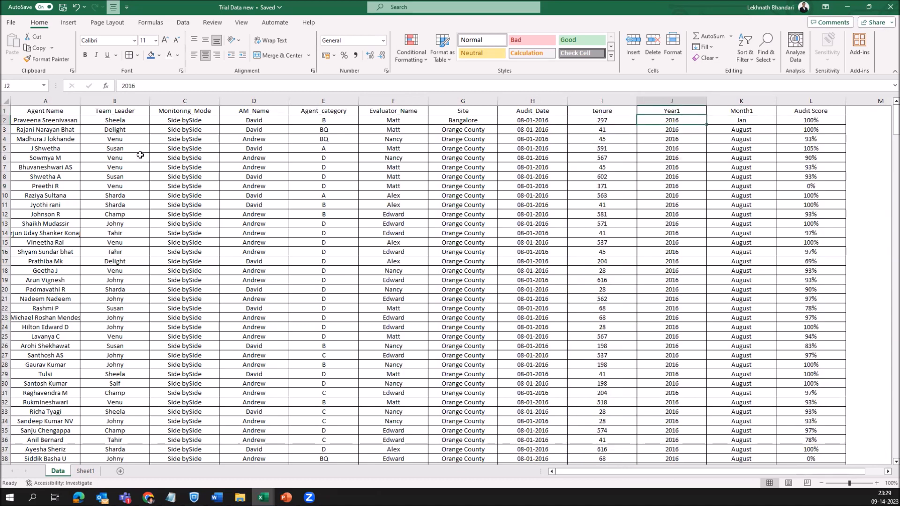
{"action": "key", "text": "Left"}
{"action": "key", "text": "Up"}
{"action": "key", "text": "Down"}
{"action": "key", "text": "Down"}
{"action": "key", "text": "Down"}
{"action": "key", "text": "Down"}
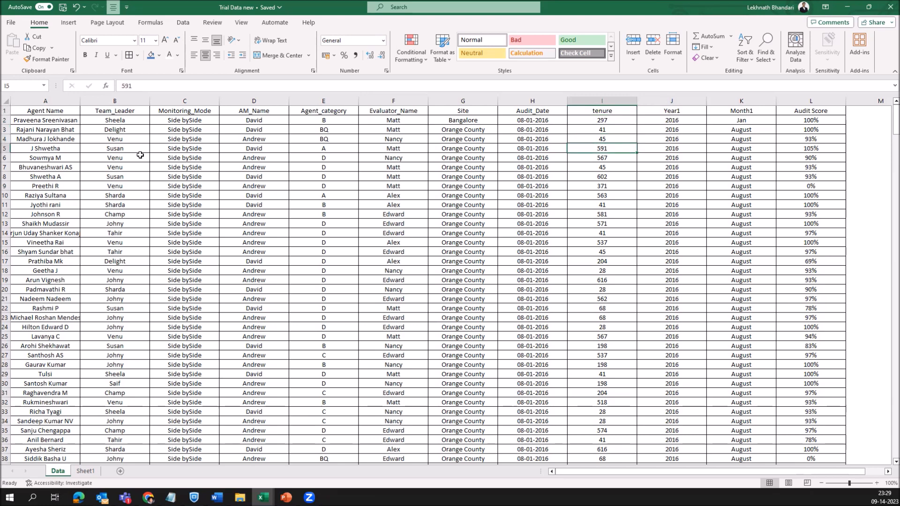
{"action": "key", "text": "Right"}
{"action": "key", "text": "Right"}
{"action": "key", "text": "Right"}
{"action": "key", "text": "Up"}
{"action": "key", "text": "Up"}
{"action": "key", "text": "Up"}
{"action": "key", "text": "Up"}
{"action": "key", "text": "Left"}
{"action": "key", "text": "Left"}
{"action": "key", "text": "Left"}
{"action": "key", "text": "Left"}
{"action": "key", "text": "Left"}
{"action": "key", "text": "Home"}
{"action": "key", "text": "Down"}
{"action": "key", "text": "Down"}
{"action": "key", "text": "Down"}
{"action": "key", "text": "Up"}
{"action": "key", "text": "Up"}
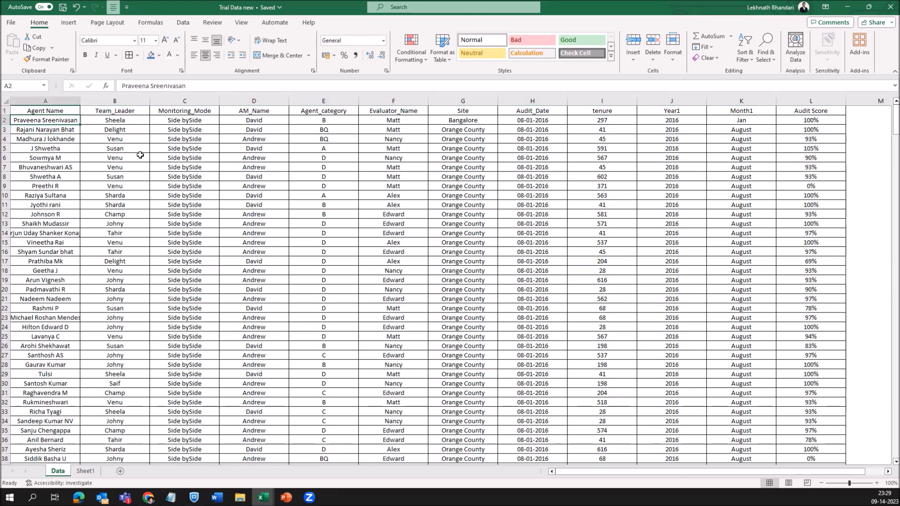
Check how far down the Agent Name column the records extend and return to the header in A1.
{"action": "key", "text": "ctrl+shift+Down"}
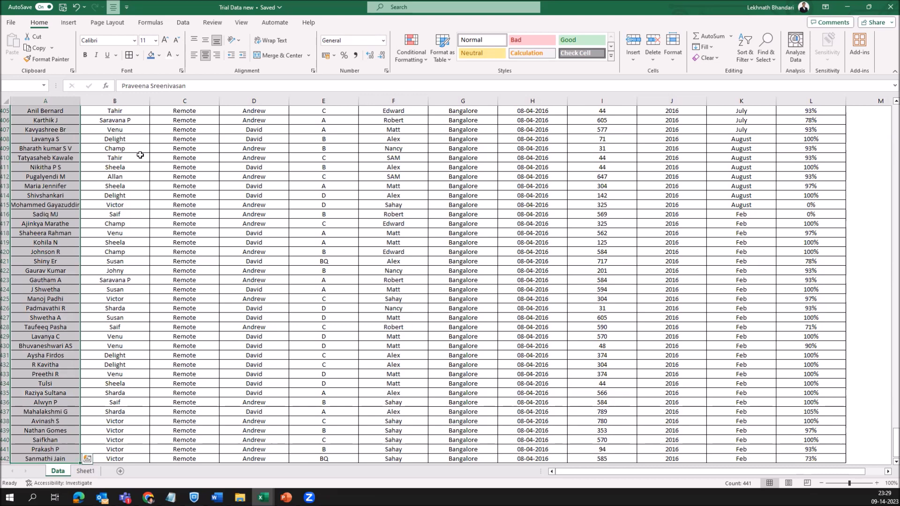
{"action": "key", "text": "ctrl+Home"}
{"action": "key", "text": "Down"}
{"action": "key", "text": "Down"}
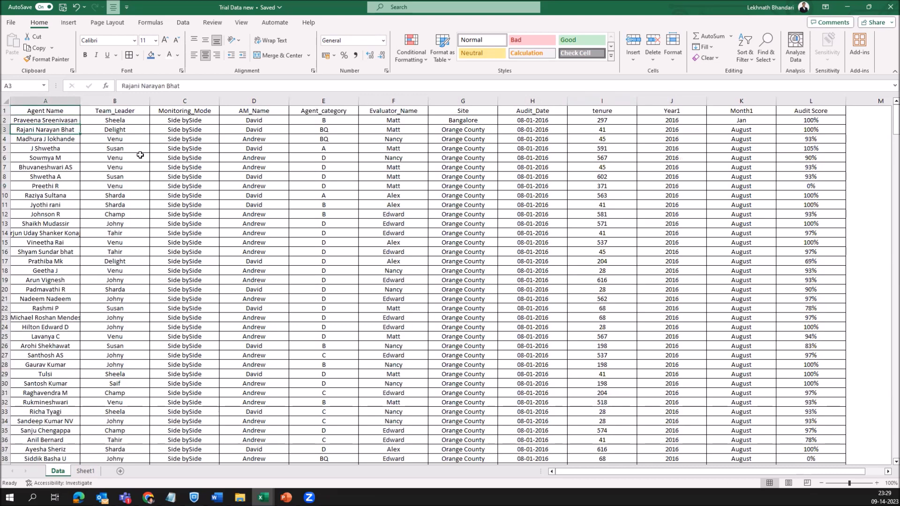
{"action": "key", "text": "Up"}
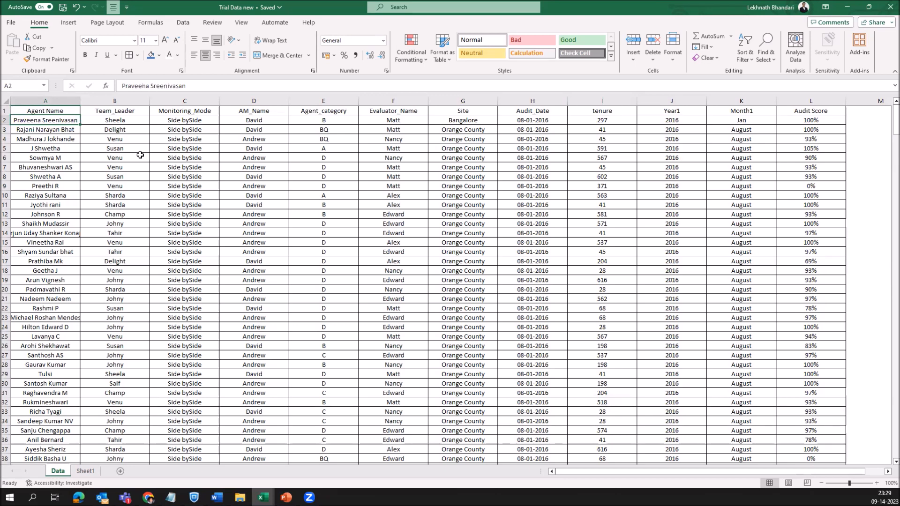
{"action": "key", "text": "Up"}
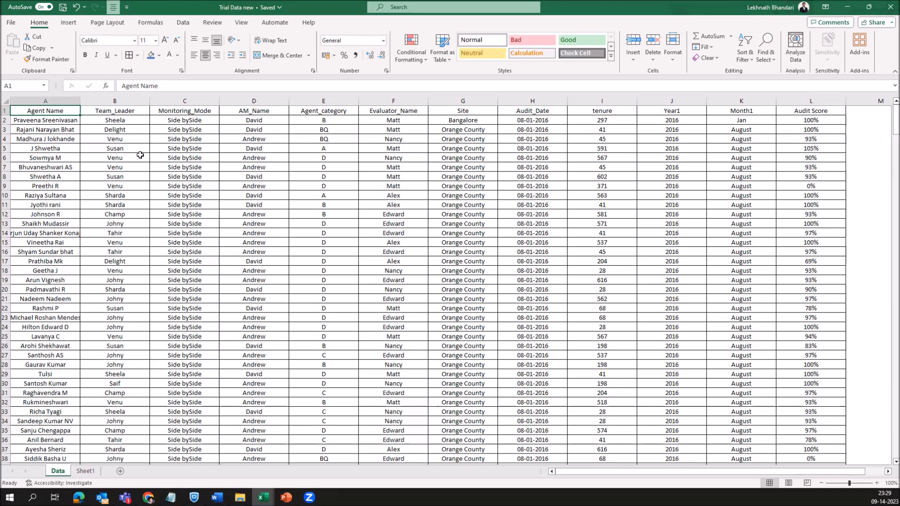
{"action": "key", "text": "ctrl+shift+End"}
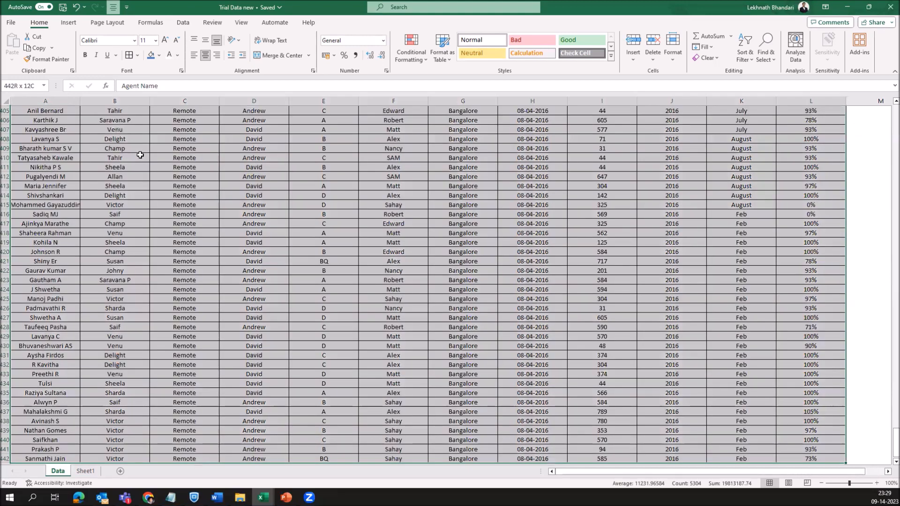
{"action": "key", "text": "Down"}
{"action": "key", "text": "Up"}
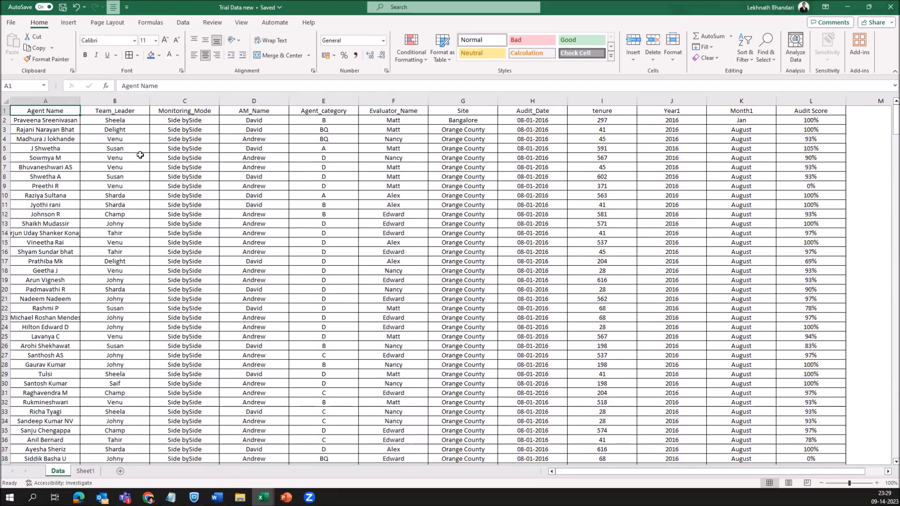
{"action": "key", "text": "ctrl+shift+End"}
{"action": "left_click", "coordinate": [45, 111]}
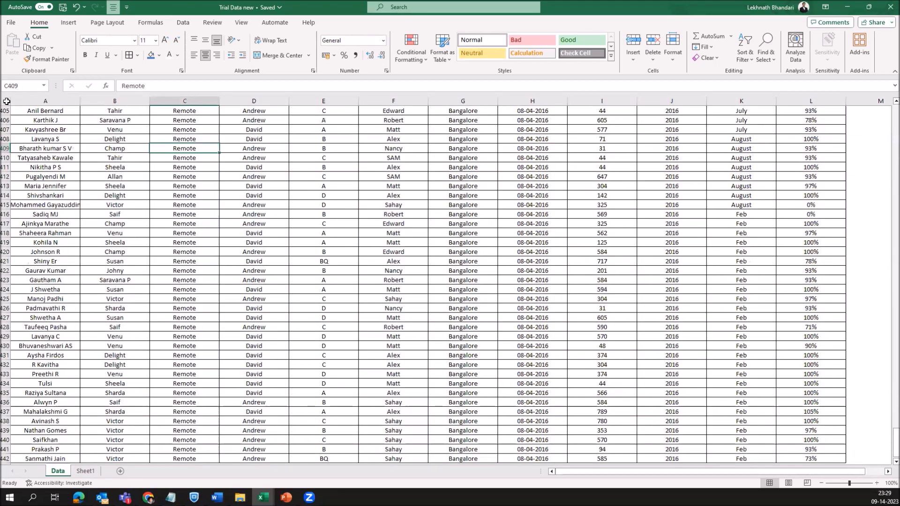
{"action": "left_click", "coordinate": [7, 101]}
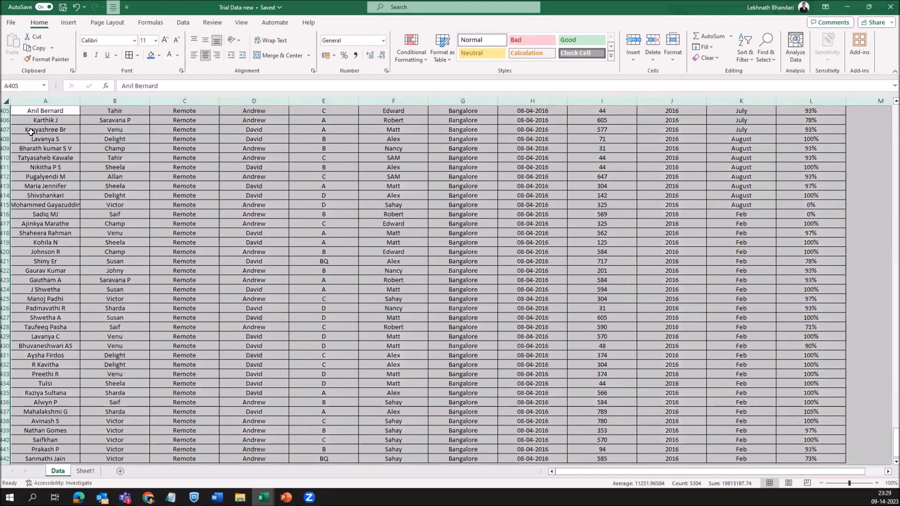
Insert a PivotTable on a new worksheet from the whole data range A1:L442 of the Data sheet.
{"action": "key", "text": "ctrl+Home"}
{"action": "key", "text": "ctrl+shift+End"}
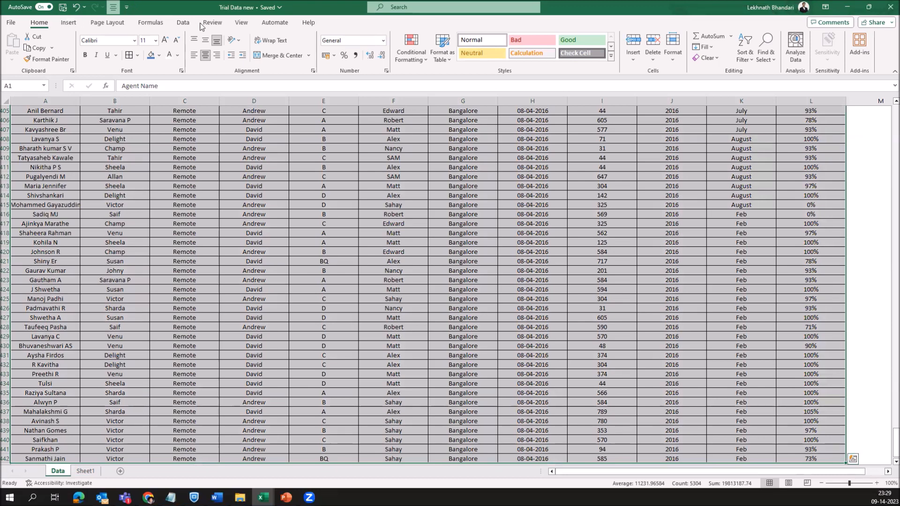
{"action": "left_click", "coordinate": [69, 24]}
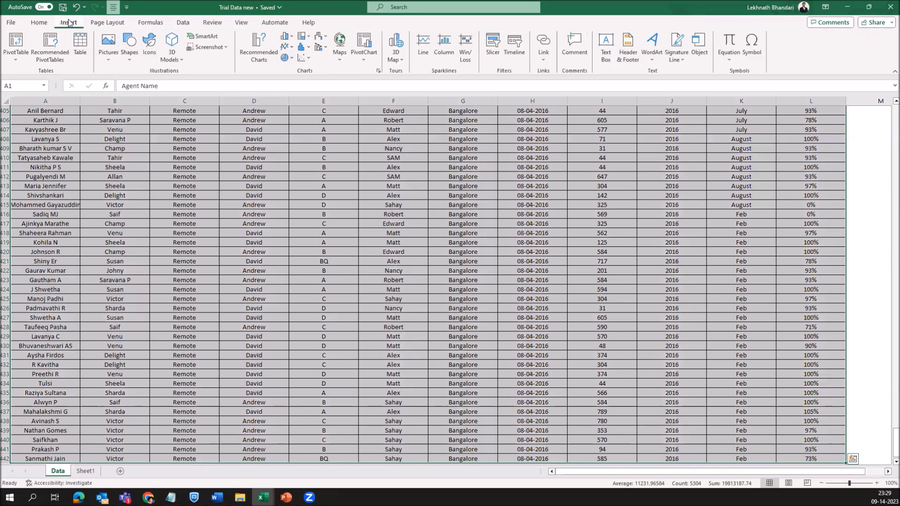
{"action": "left_click", "coordinate": [15, 45]}
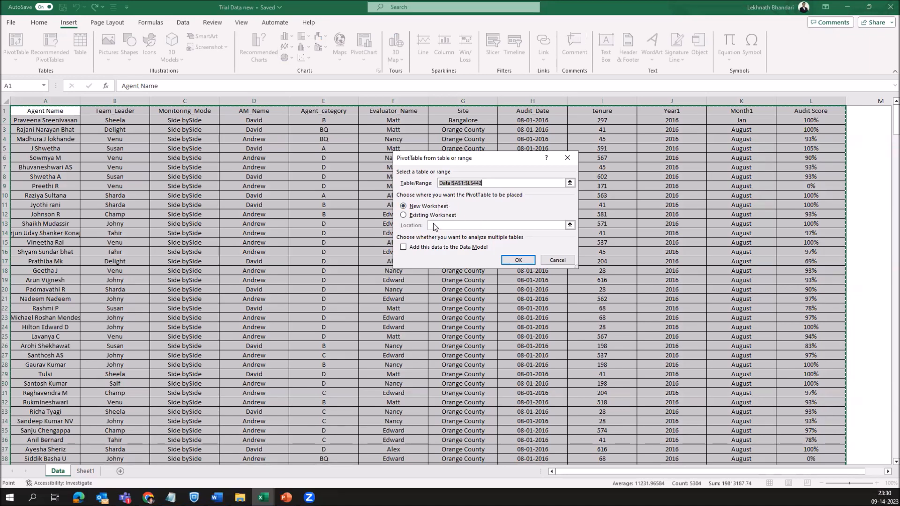
{"action": "left_click", "coordinate": [520, 260]}
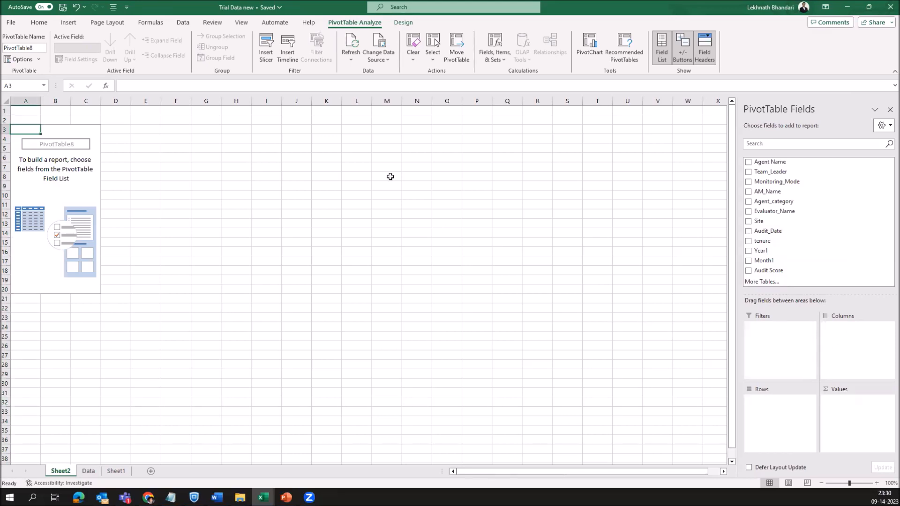
Add the Team_Leader field to the PivotTable as a report filter.
{"action": "left_click", "coordinate": [71, 187]}
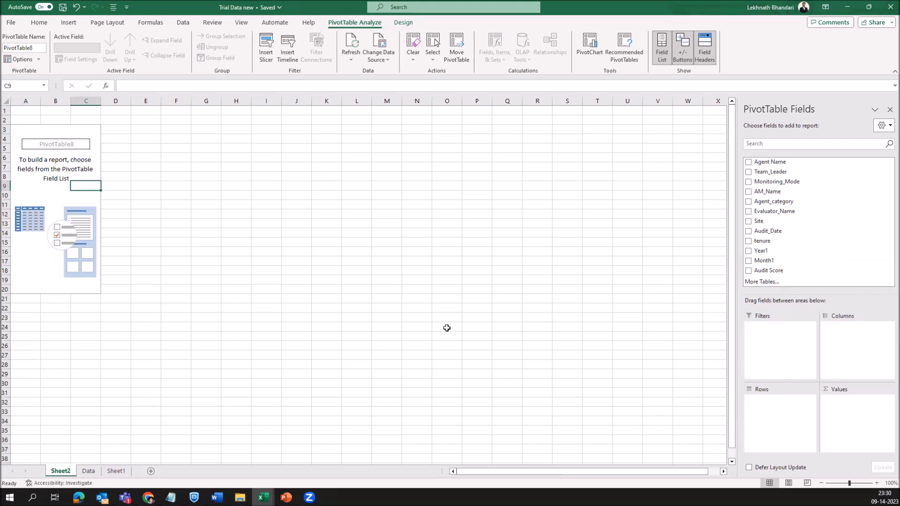
{"action": "left_click", "coordinate": [74, 177]}
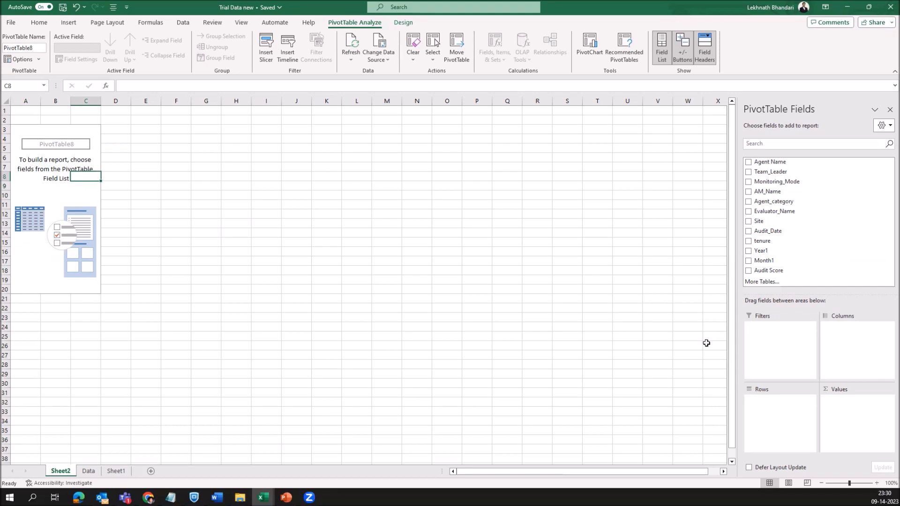
{"action": "left_click", "coordinate": [774, 339]}
{"action": "left_click_drag", "start_coordinate": [785, 171], "coordinate": [789, 354]}
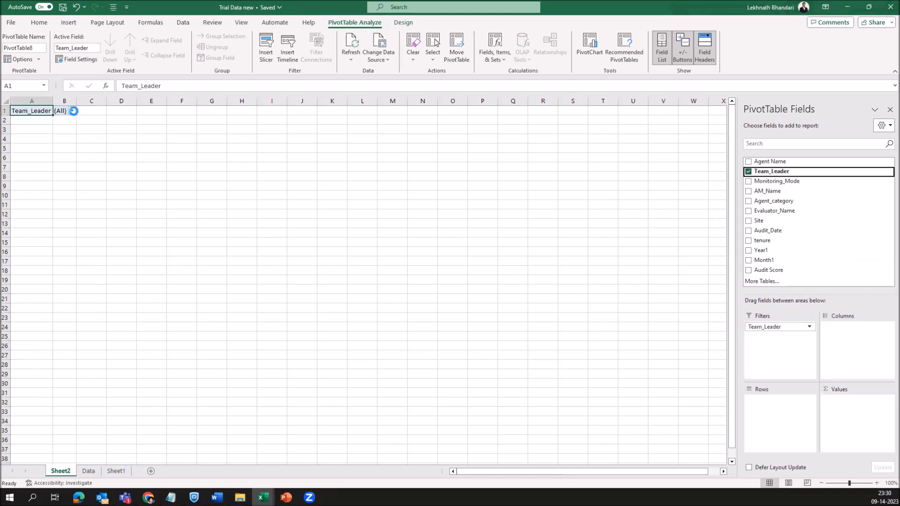
{"action": "left_click", "coordinate": [72, 111]}
{"action": "left_click", "coordinate": [501, 315]}
{"action": "left_click", "coordinate": [786, 356]}
{"action": "left_click", "coordinate": [263, 159]}
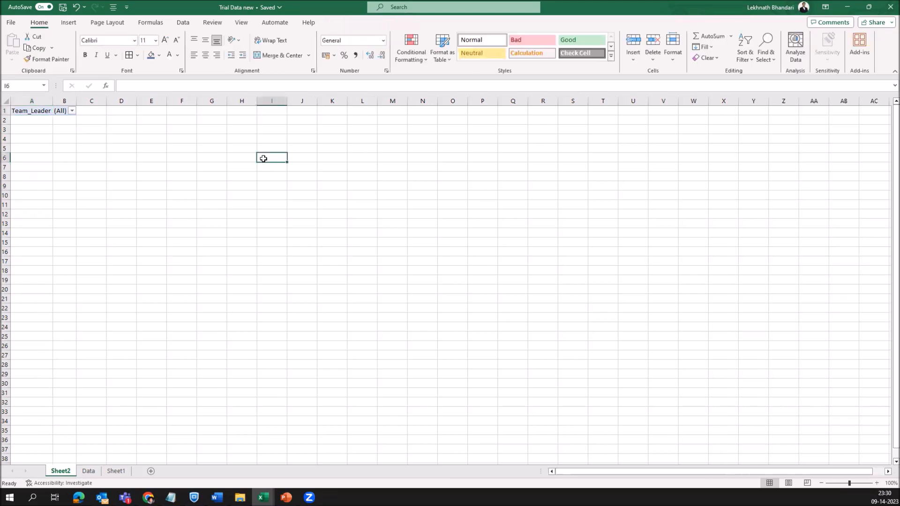
{"action": "key", "text": "Right"}
{"action": "key", "text": "Left"}
{"action": "type", "text": "AL"}
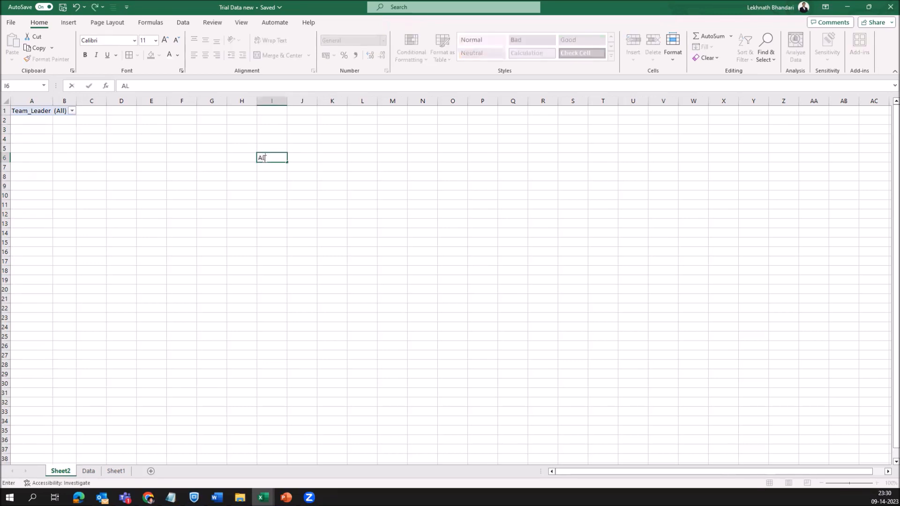
{"action": "key", "text": "Escape"}
{"action": "key", "text": "Right"}
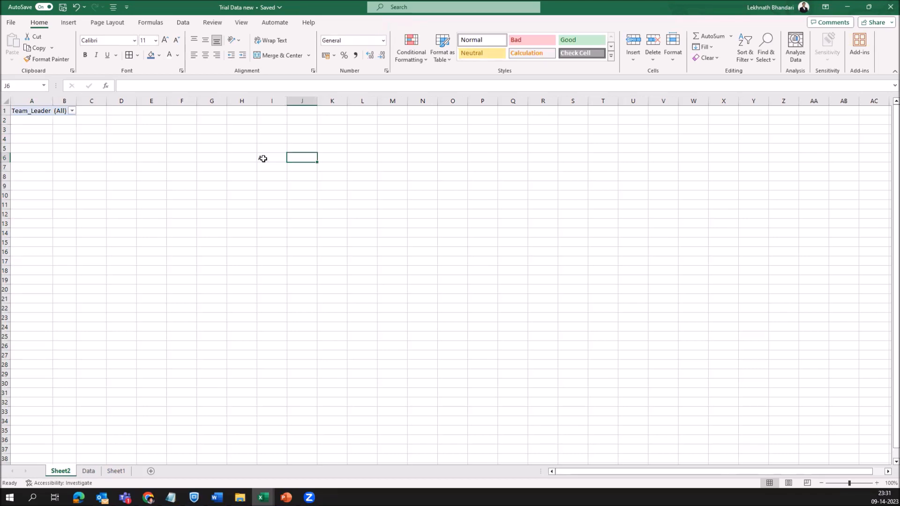
{"action": "key", "text": "Left"}
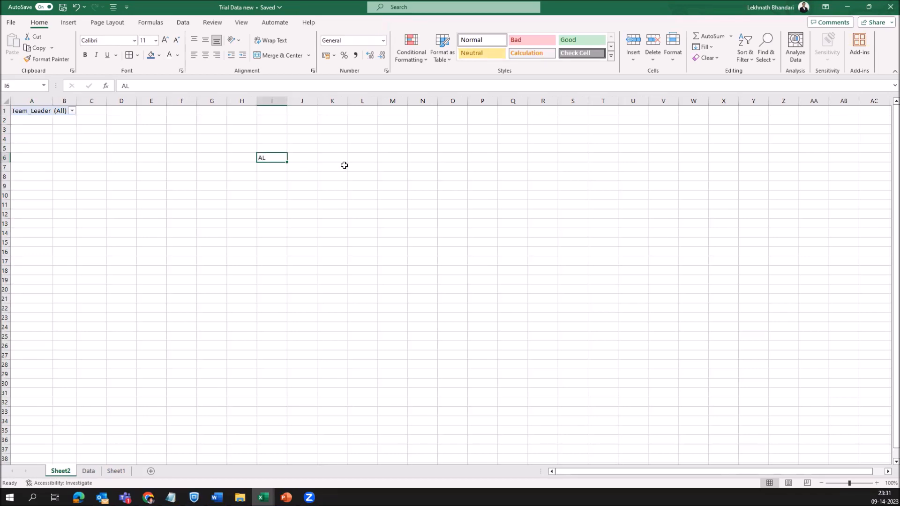
Enter "AM" in I6 and I7, "B" in I8, and the header "Count" in J6 as a sample summary layout.
{"action": "type", "text": "AM"}
{"action": "key", "text": "Return"}
{"action": "type", "text": "AM"}
{"action": "key", "text": "Return"}
{"action": "type", "text": "B"}
{"action": "key", "text": "Up"}
{"action": "key", "text": "Up"}
{"action": "key", "text": "Right"}
{"action": "type", "text": "Count"}
{"action": "key", "text": "Return"}
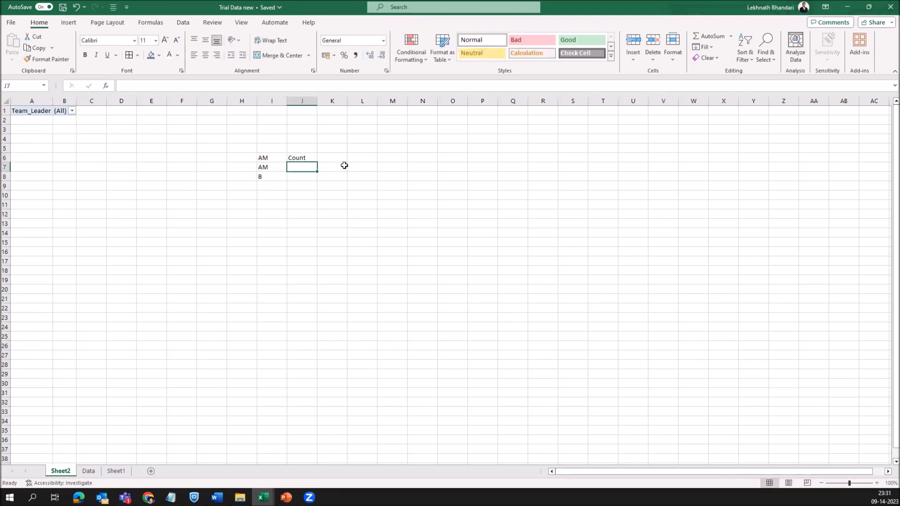
Enter the sample counts 3 in J7 and 4 in J8 under the Count header.
{"action": "type", "text": "3"}
{"action": "key", "text": "Return"}
{"action": "type", "text": "4"}
{"action": "key", "text": "Return"}
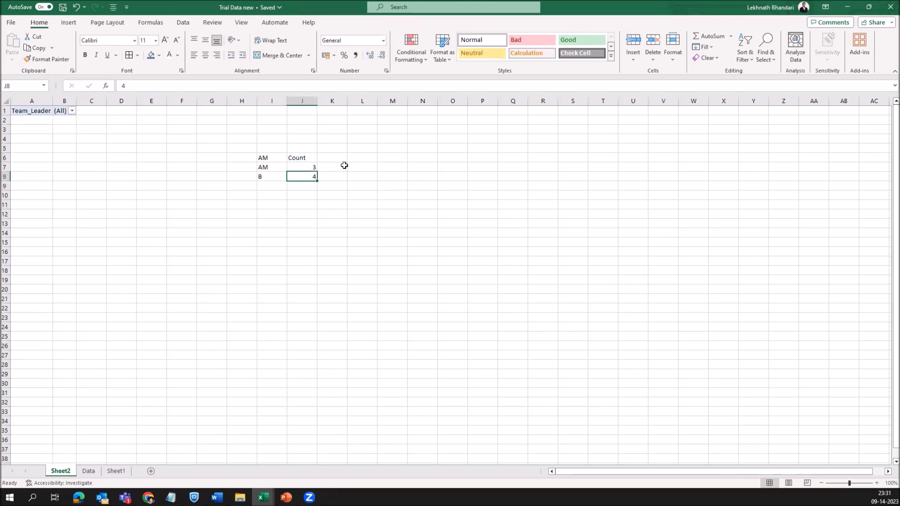
Apply all borders to the sample summary table in I6:J8.
{"action": "key", "text": "Up"}
{"action": "key", "text": "Up"}
{"action": "key", "text": "Up"}
{"action": "key", "text": "Left"}
{"action": "key", "text": "Up"}
{"action": "key", "text": "Down"}
{"action": "key", "text": "shift+Right"}
{"action": "key", "text": "shift+Down"}
{"action": "key", "text": "shift+Down"}
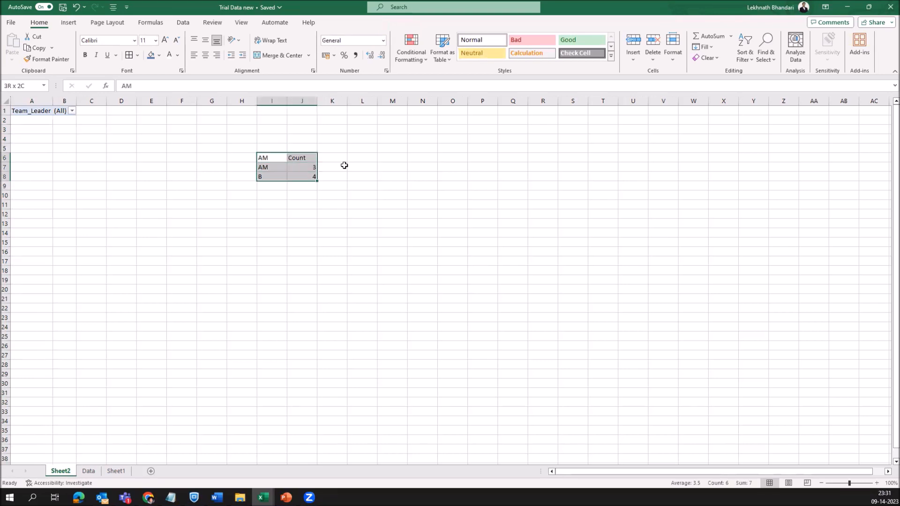
{"action": "key", "text": "alt"}
{"action": "key", "text": "h"}
{"action": "key", "text": "b"}
{"action": "key", "text": "a"}
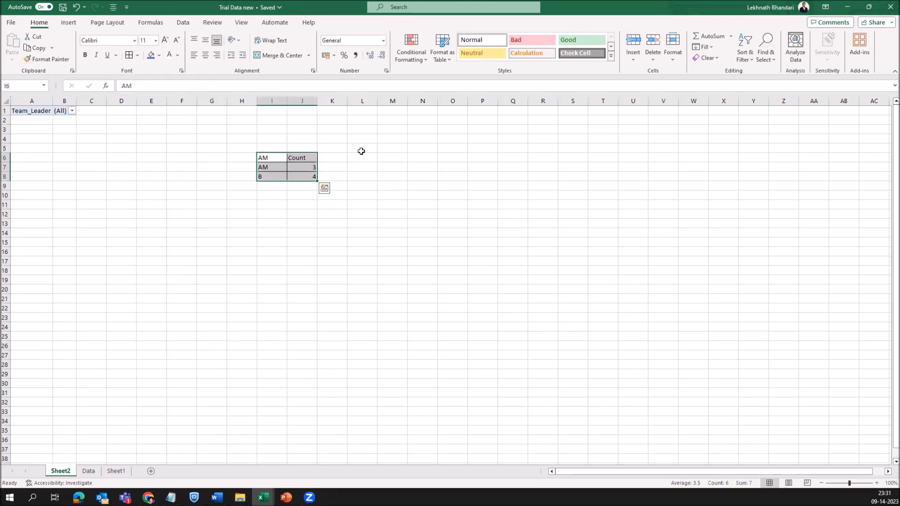
{"action": "left_click", "coordinate": [362, 149]}
Center the contents of columns I and J horizontally.
{"action": "left_click_drag", "start_coordinate": [301, 98], "coordinate": [277, 99]}
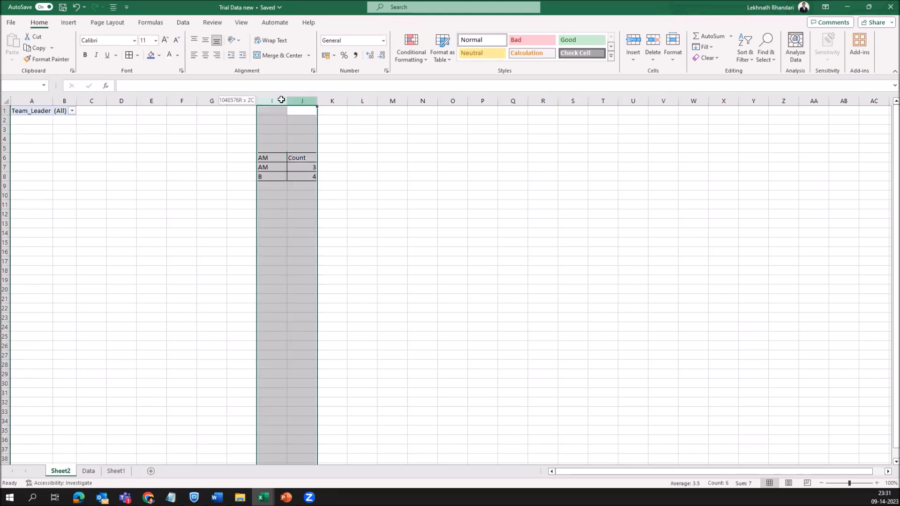
{"action": "left_click", "coordinate": [205, 55]}
{"action": "left_click", "coordinate": [382, 148]}
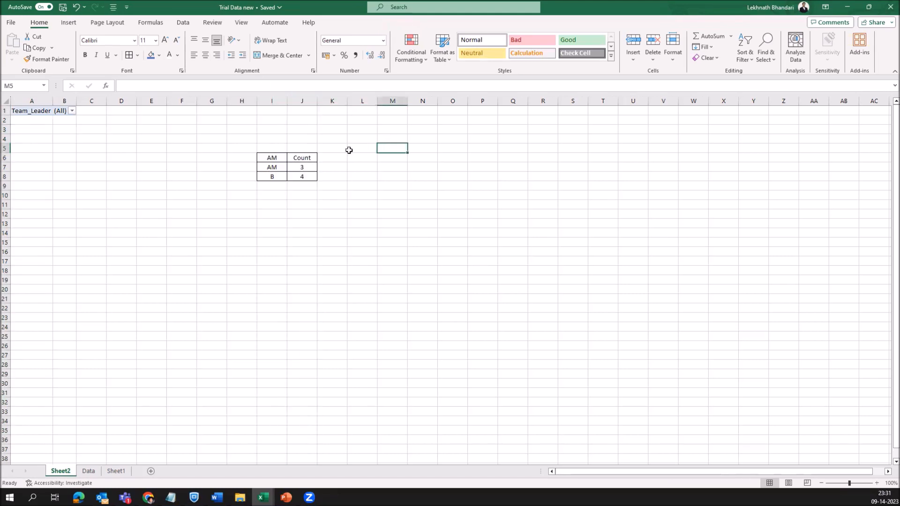
Examine how the sample table in I6:J8 is built from rows, columns and count values.
{"action": "left_click", "coordinate": [276, 158]}
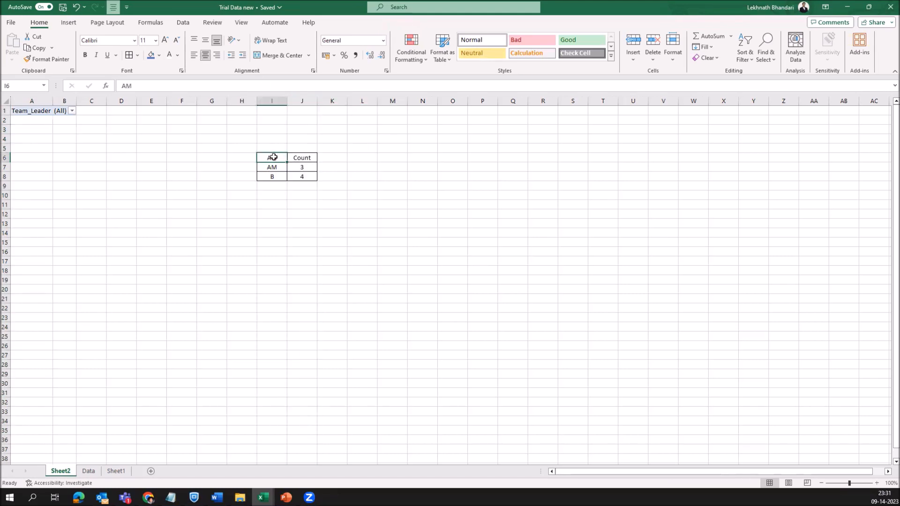
{"action": "left_click_drag", "start_coordinate": [273, 157], "coordinate": [298, 176]}
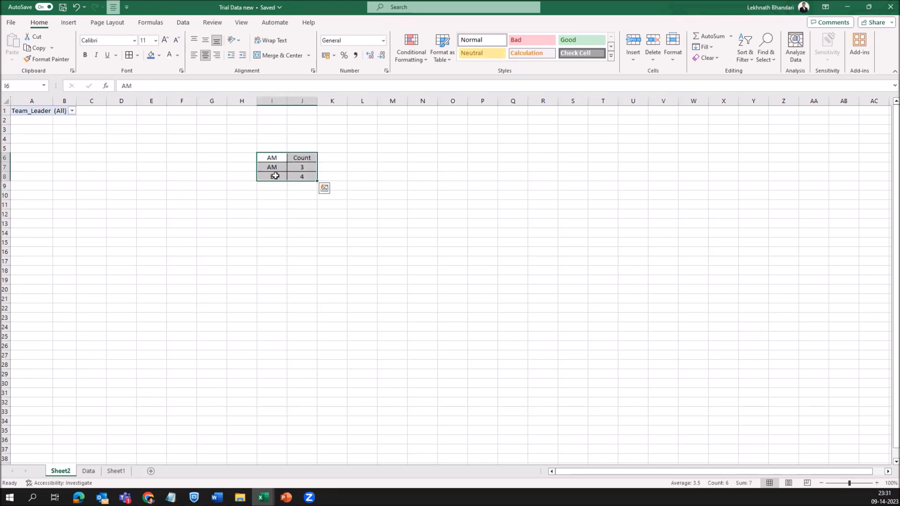
{"action": "left_click", "coordinate": [276, 158]}
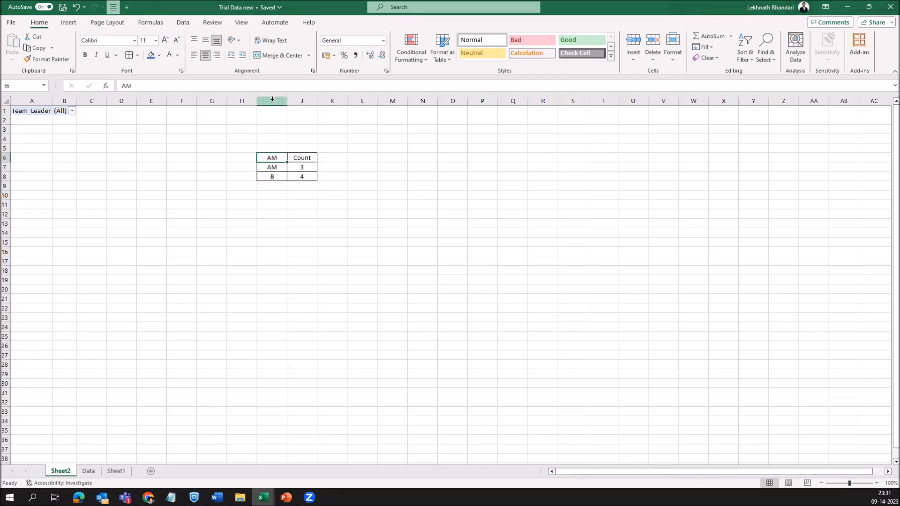
{"action": "left_click_drag", "start_coordinate": [273, 100], "coordinate": [297, 100]}
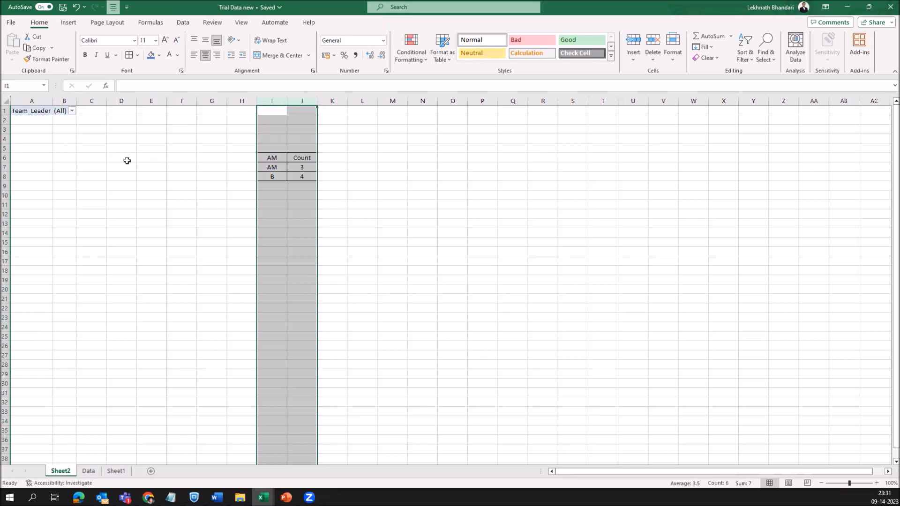
{"action": "left_click_drag", "start_coordinate": [6, 157], "coordinate": [6, 177]}
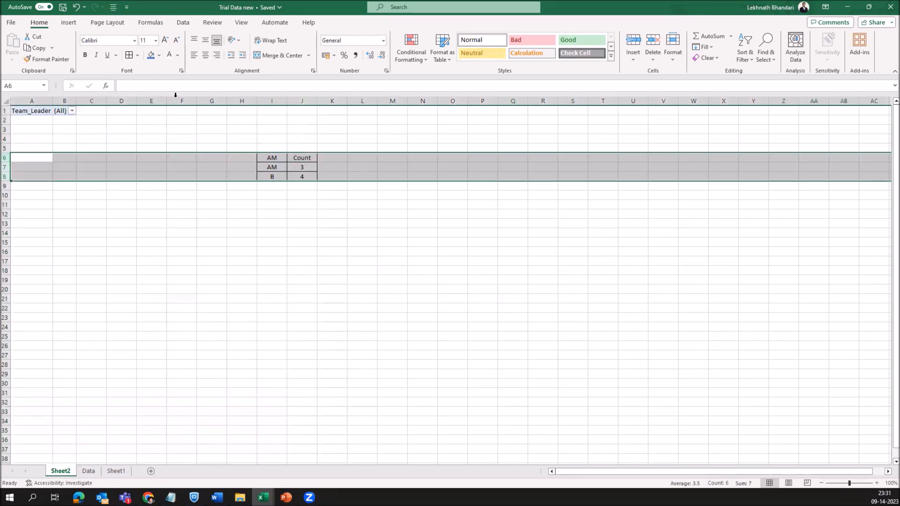
{"action": "left_click", "coordinate": [267, 164]}
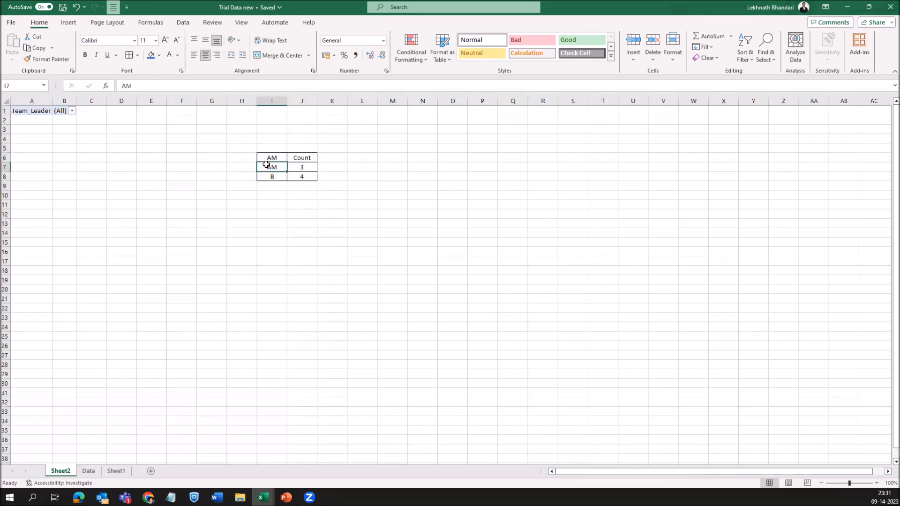
{"action": "left_click_drag", "start_coordinate": [273, 102], "coordinate": [295, 101]}
{"action": "left_click", "coordinate": [296, 158]}
{"action": "left_click", "coordinate": [302, 177]}
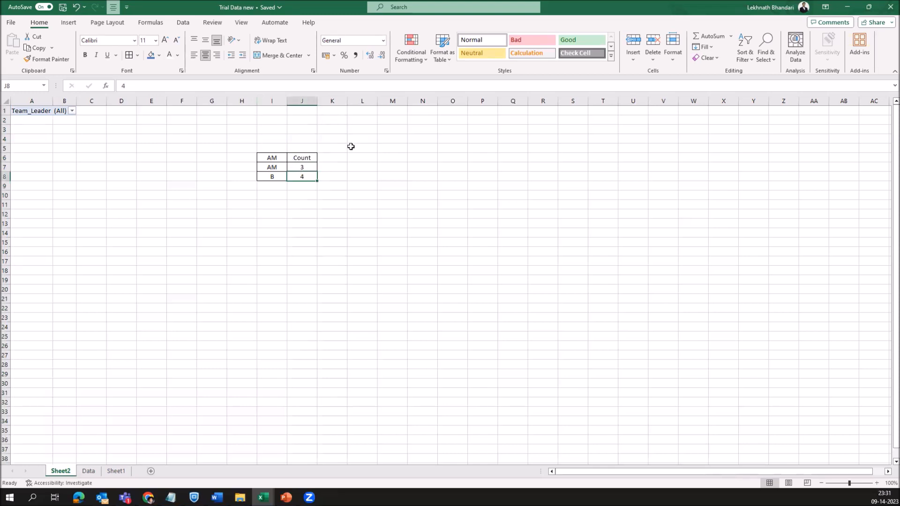
{"action": "left_click", "coordinate": [302, 157]}
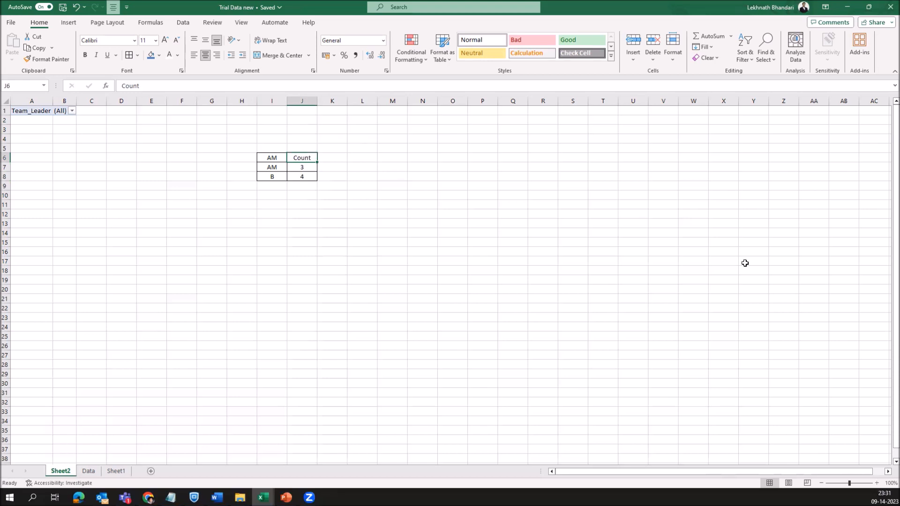
Place AM_Name in the PivotTable's rows, Evaluator_Name in its columns and Agent Name in its values, replacing the overlapping sample cells.
{"action": "left_click", "coordinate": [35, 110]}
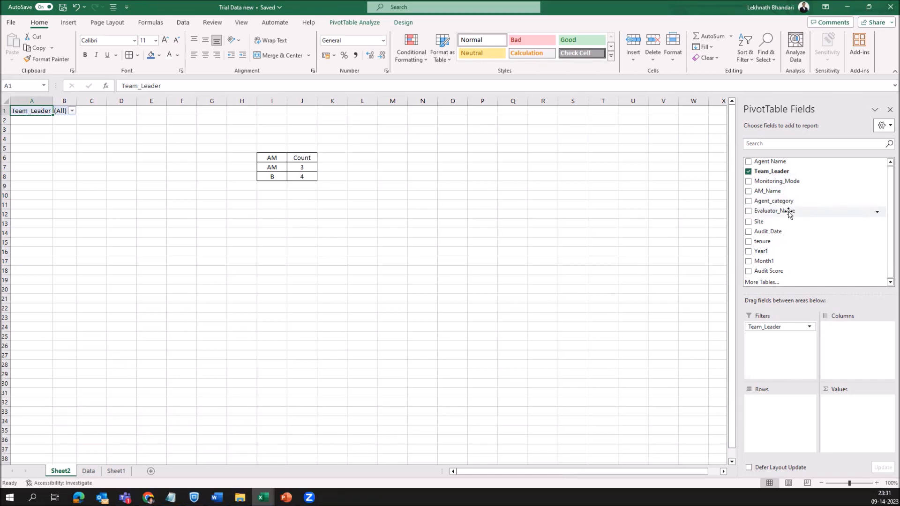
{"action": "left_click_drag", "start_coordinate": [768, 191], "coordinate": [782, 417]}
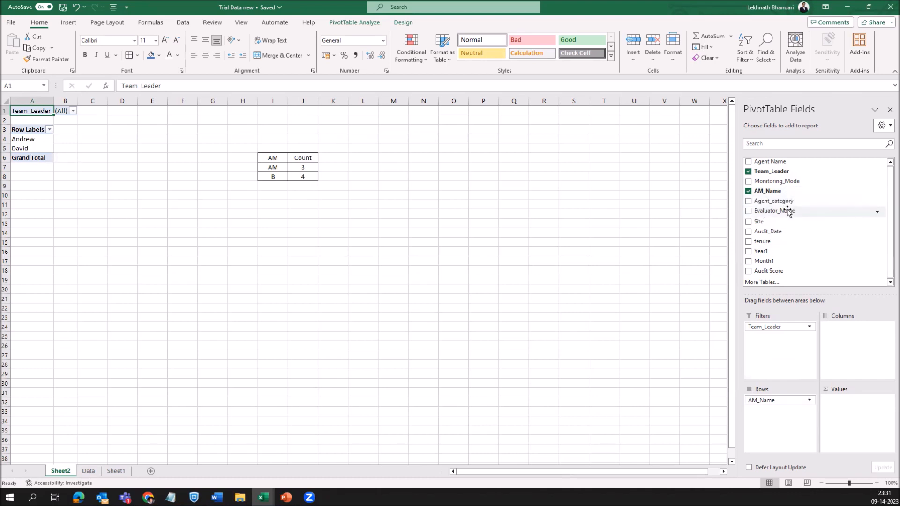
{"action": "left_click_drag", "start_coordinate": [787, 212], "coordinate": [867, 350]}
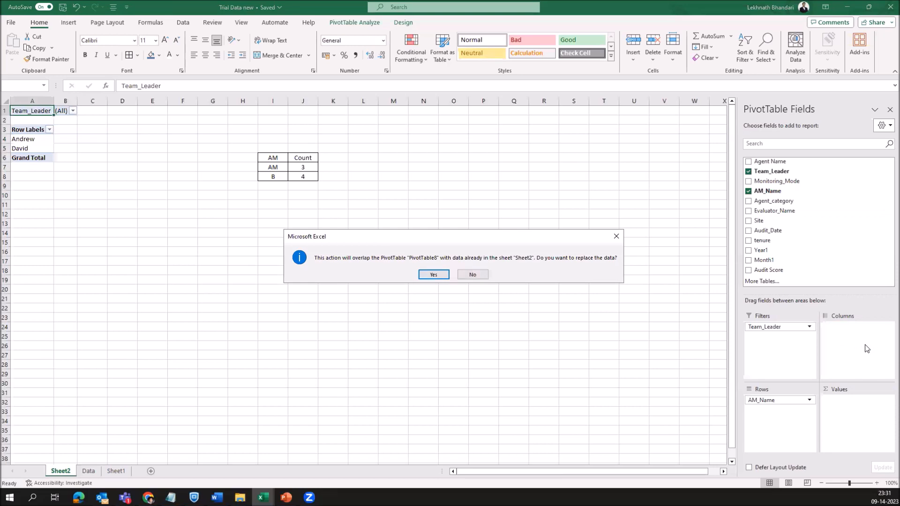
{"action": "left_click", "coordinate": [432, 275]}
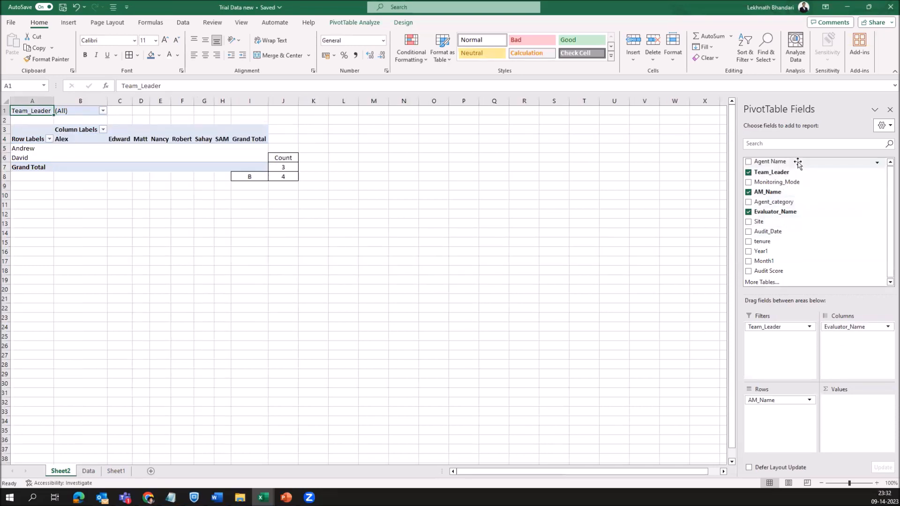
{"action": "left_click_drag", "start_coordinate": [789, 161], "coordinate": [852, 422]}
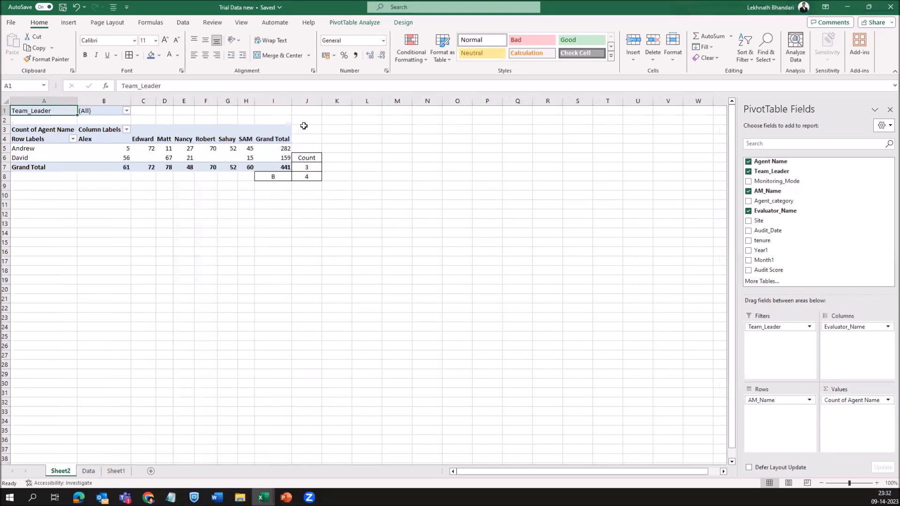
Delete column J and row 8 to remove the leftover sample cells beside and below the PivotTable.
{"action": "left_click", "coordinate": [301, 98]}
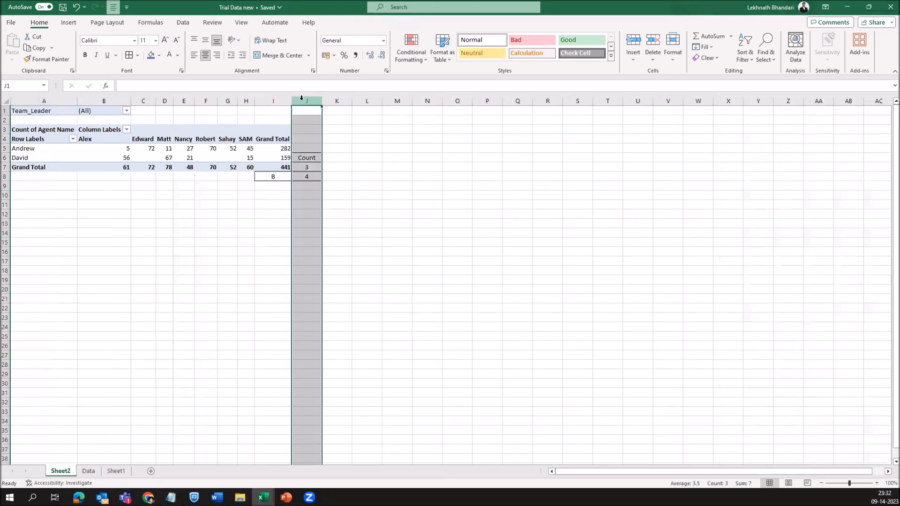
{"action": "key", "text": "ctrl+minus"}
{"action": "key", "text": "Down"}
{"action": "key", "text": "Down"}
{"action": "key", "text": "Down"}
{"action": "key", "text": "Down"}
{"action": "key", "text": "Down"}
{"action": "key", "text": "Down"}
{"action": "key", "text": "Down"}
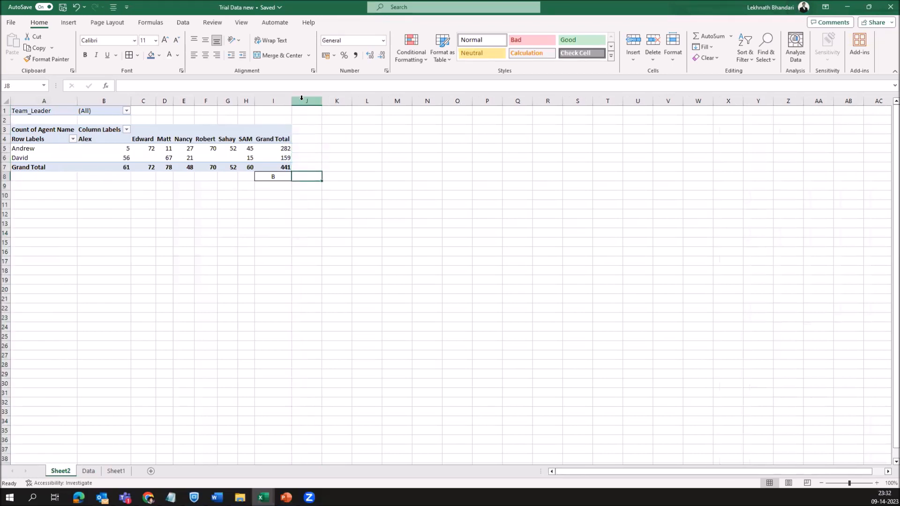
{"action": "key", "text": "shift+space"}
{"action": "key", "text": "Left"}
{"action": "key", "text": "Left"}
{"action": "key", "text": "Left"}
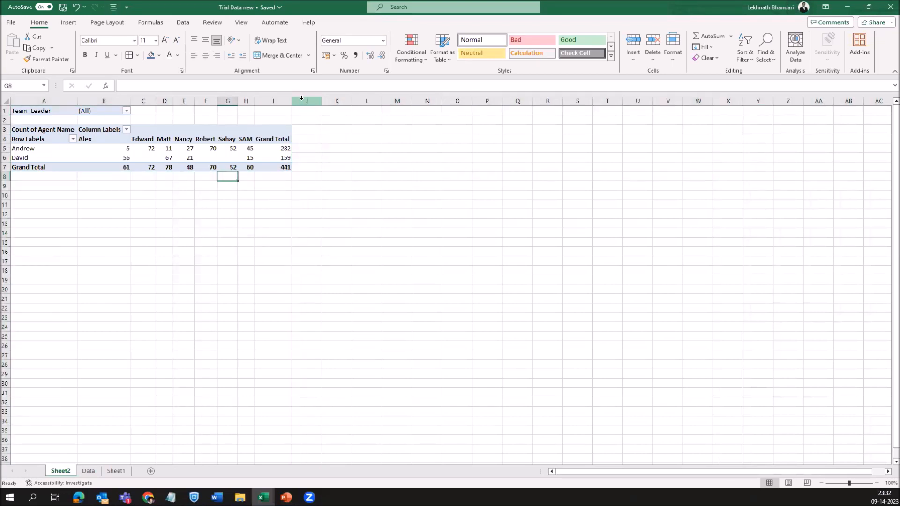
Select the PivotTable body A4:I7 and apply a lighter blue PivotTable style.
{"action": "key", "text": "Up"}
{"action": "key", "text": "Left"}
{"action": "key", "text": "Left"}
{"action": "key", "text": "Left"}
{"action": "key", "text": "Left"}
{"action": "key", "text": "Left"}
{"action": "key", "text": "Left"}
{"action": "key", "text": "Up"}
{"action": "key", "text": "Up"}
{"action": "key", "text": "Up"}
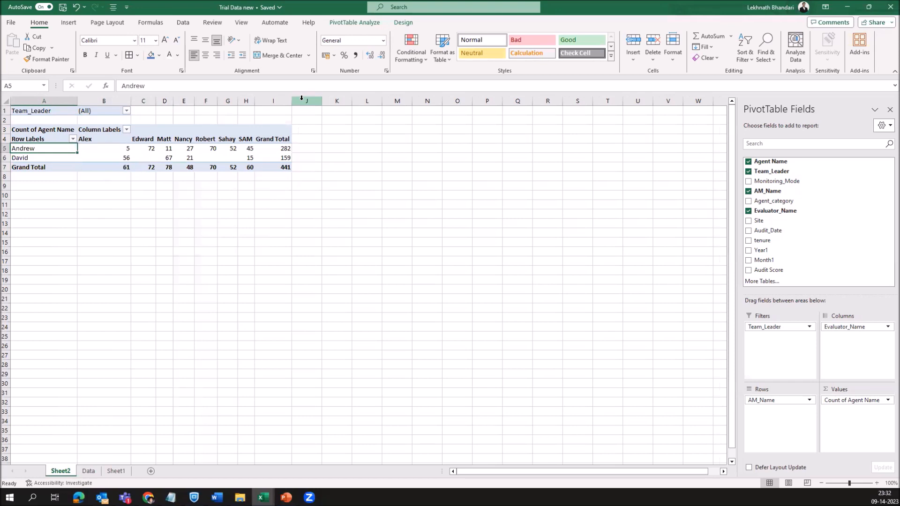
{"action": "key", "text": "ctrl+shift+Right"}
{"action": "key", "text": "ctrl+shift+Down"}
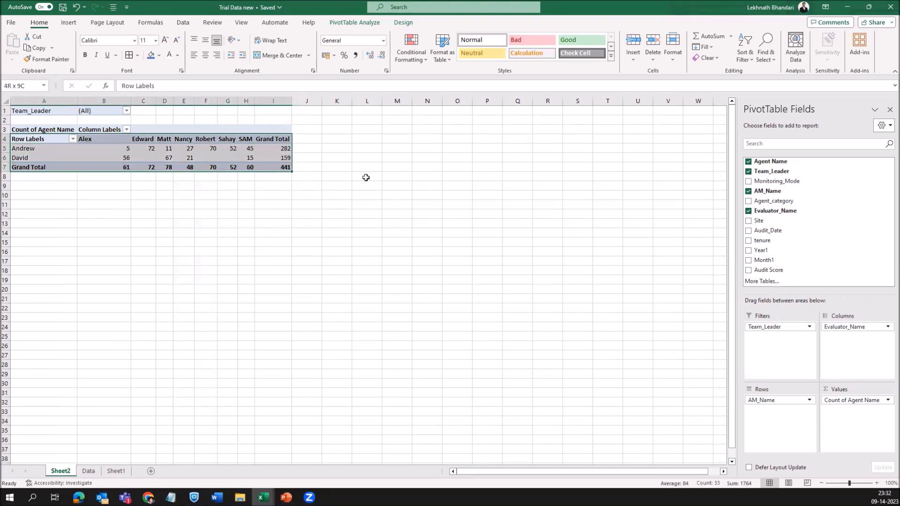
{"action": "left_click", "coordinate": [403, 22]}
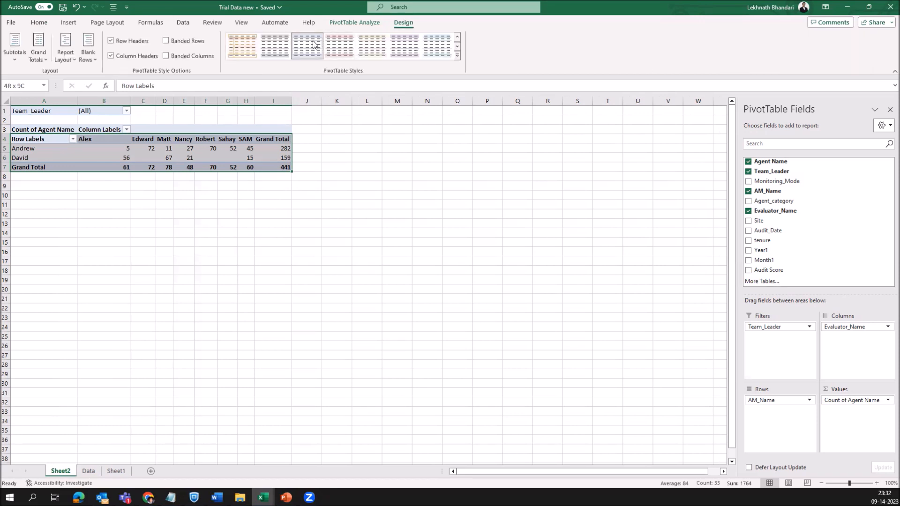
{"action": "left_click", "coordinate": [317, 213]}
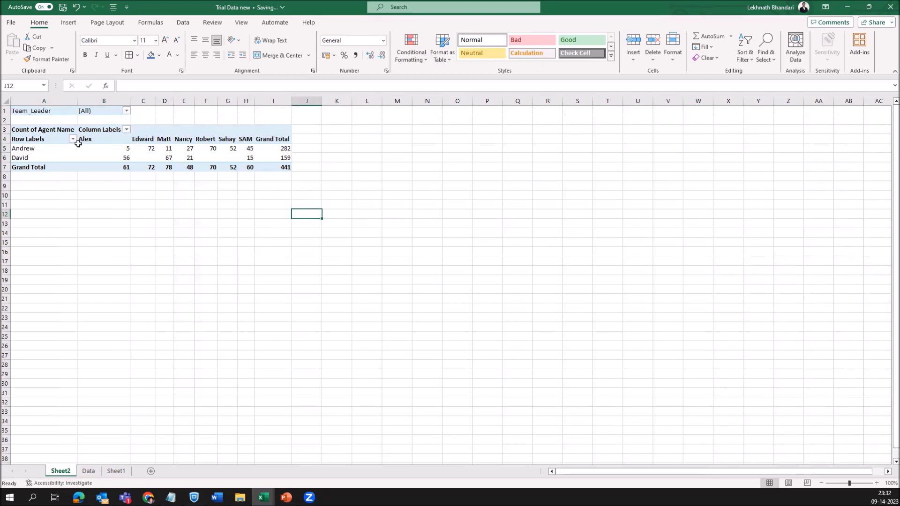
Swap the PivotTable's axes by moving Evaluator_Name to the rows and AM_Name to the columns.
{"action": "left_click", "coordinate": [121, 154]}
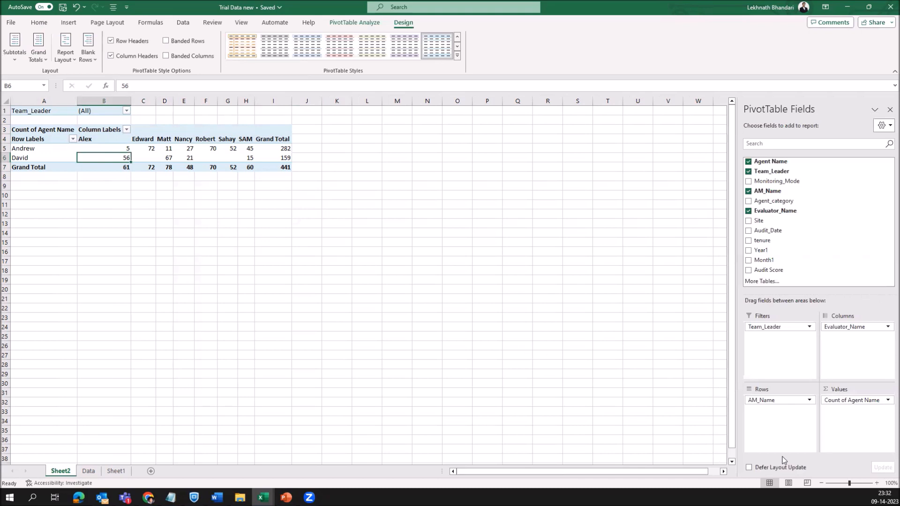
{"action": "left_click_drag", "start_coordinate": [864, 330], "coordinate": [790, 420]}
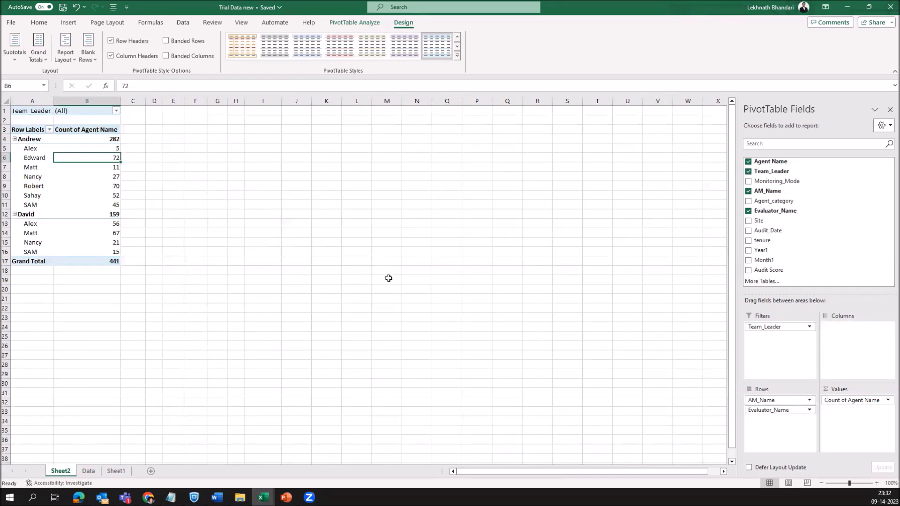
{"action": "left_click_drag", "start_coordinate": [761, 399], "coordinate": [853, 347]}
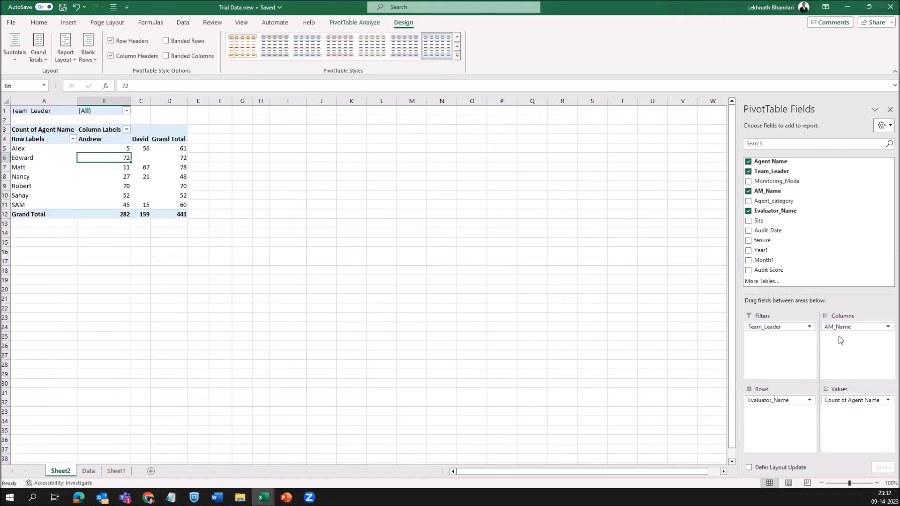
{"action": "left_click", "coordinate": [145, 175]}
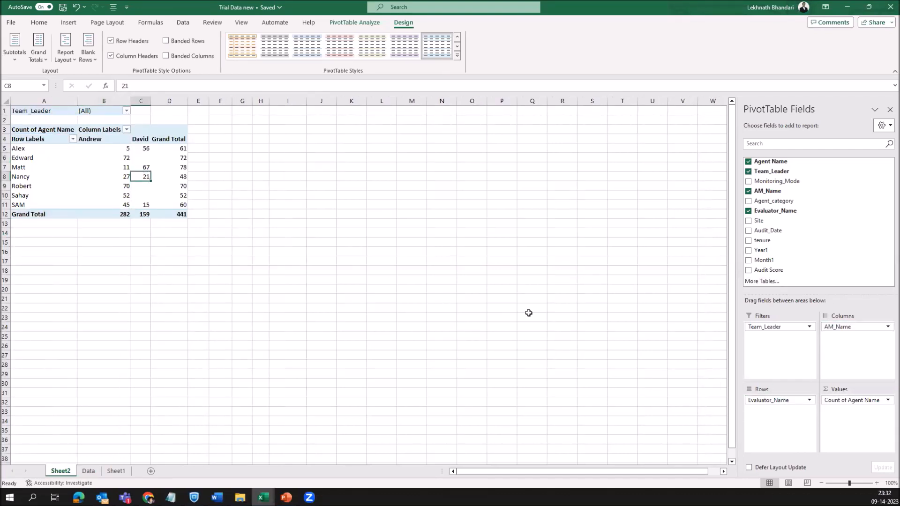
{"action": "left_click", "coordinate": [863, 399]}
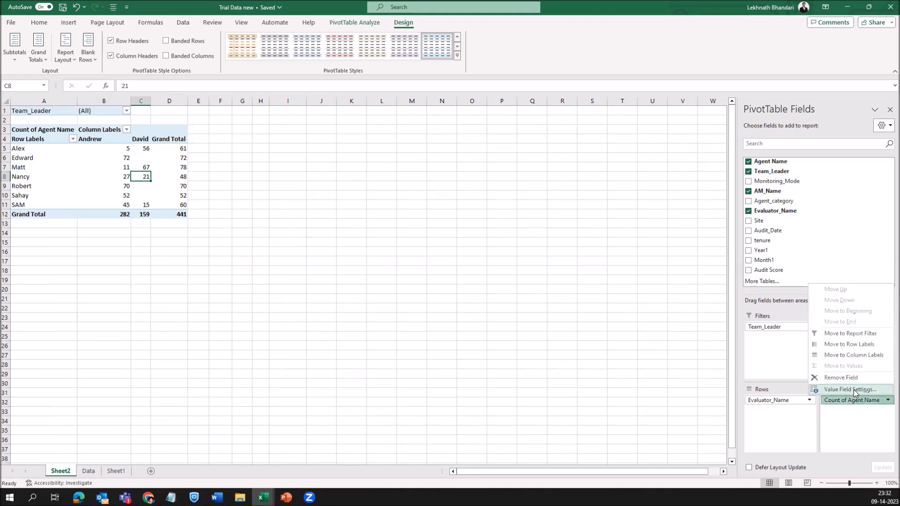
{"action": "left_click", "coordinate": [854, 389]}
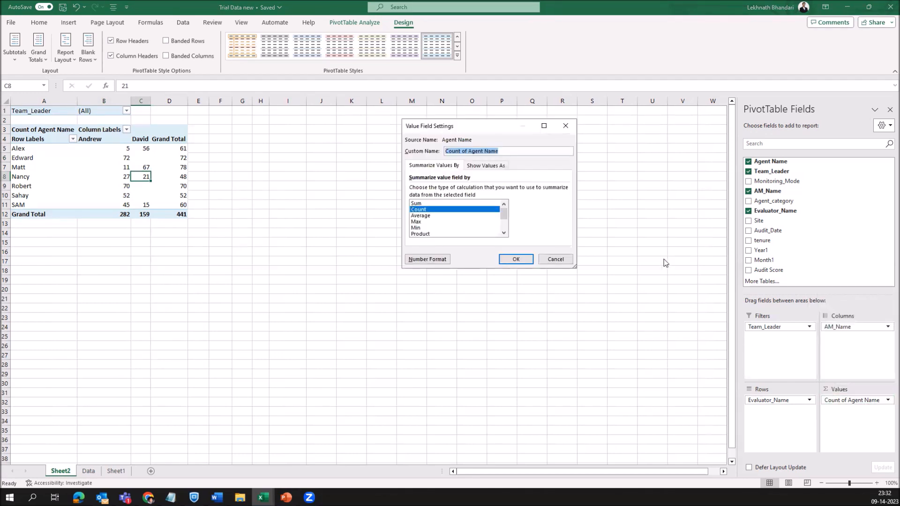
{"action": "left_click", "coordinate": [556, 259]}
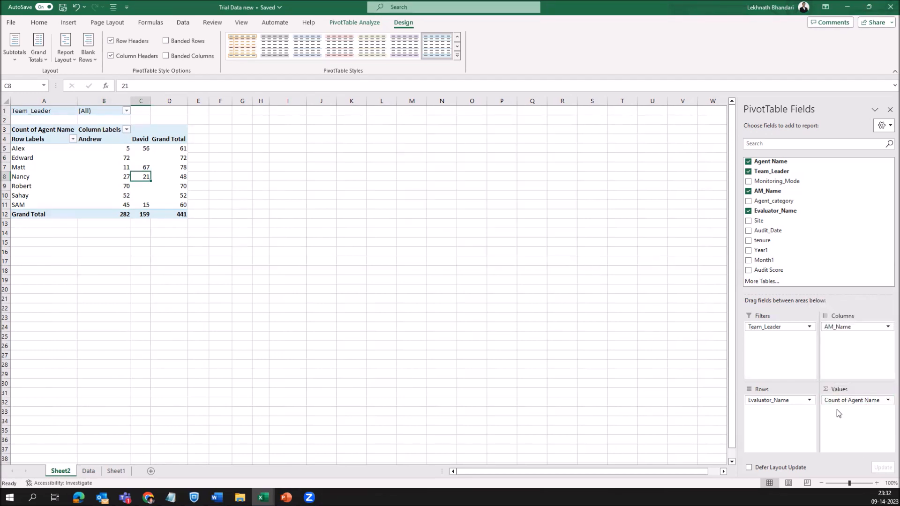
Change the Agent Name value field to be summarized by Average instead of Count.
{"action": "left_click", "coordinate": [859, 401]}
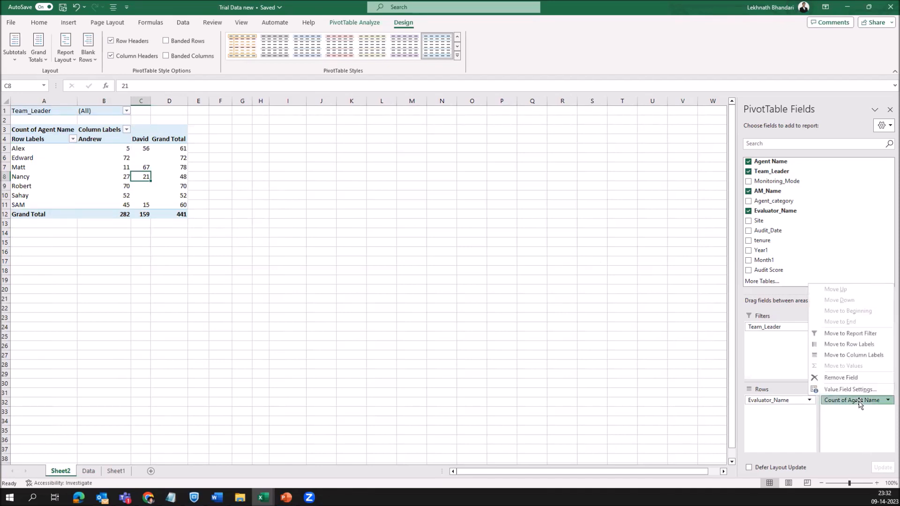
{"action": "left_click", "coordinate": [846, 390]}
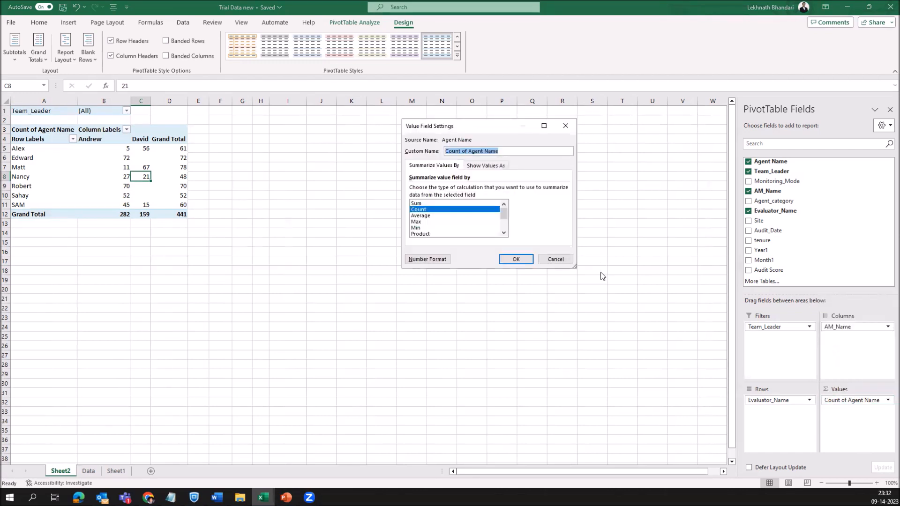
{"action": "left_click", "coordinate": [415, 216]}
{"action": "left_click", "coordinate": [417, 223]}
{"action": "left_click", "coordinate": [417, 217]}
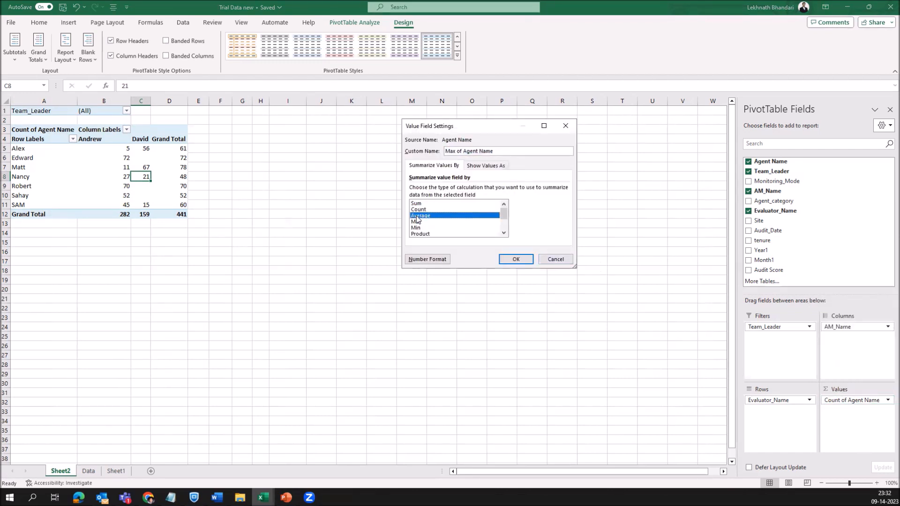
{"action": "left_click", "coordinate": [515, 260]}
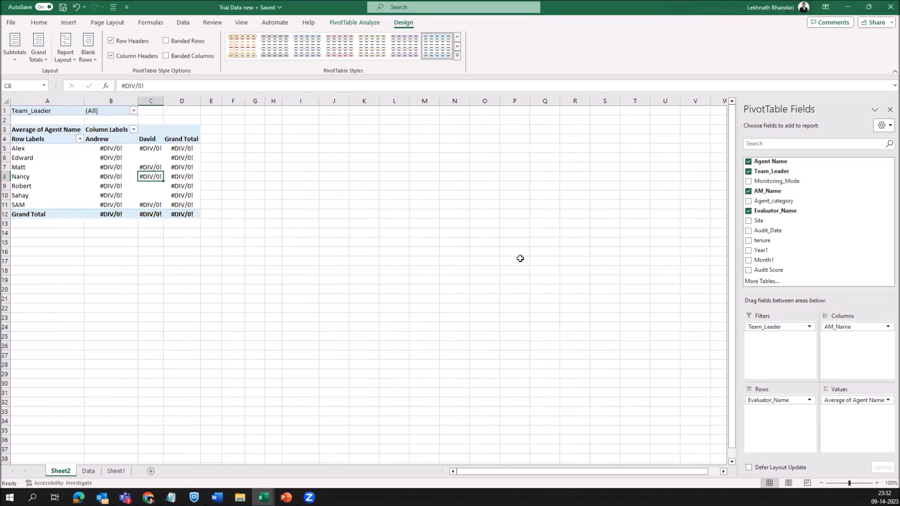
Set the Agent Name value field to be summarized by Count again.
{"action": "left_click", "coordinate": [854, 399]}
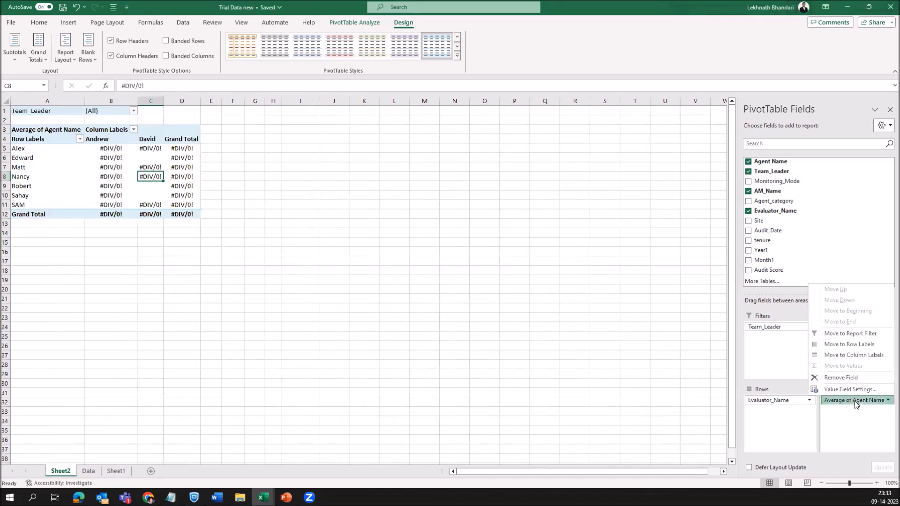
{"action": "left_click", "coordinate": [859, 392]}
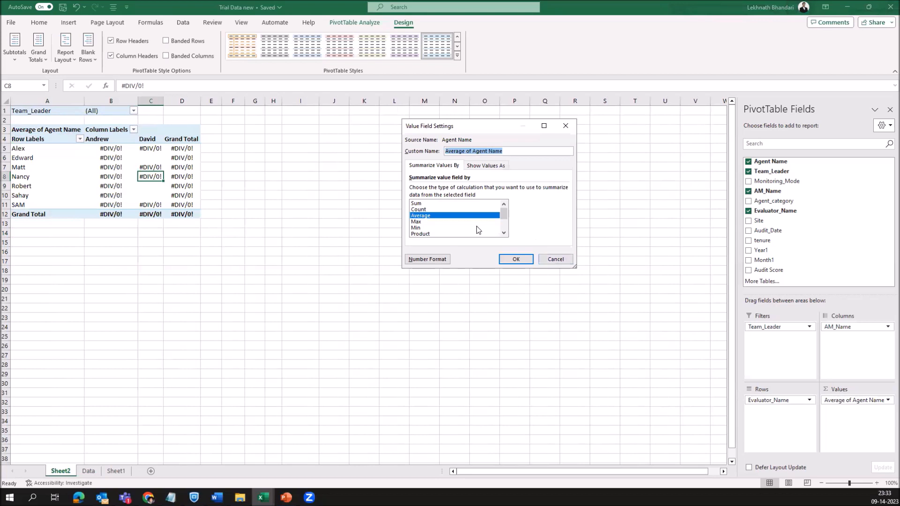
{"action": "left_click", "coordinate": [420, 210]}
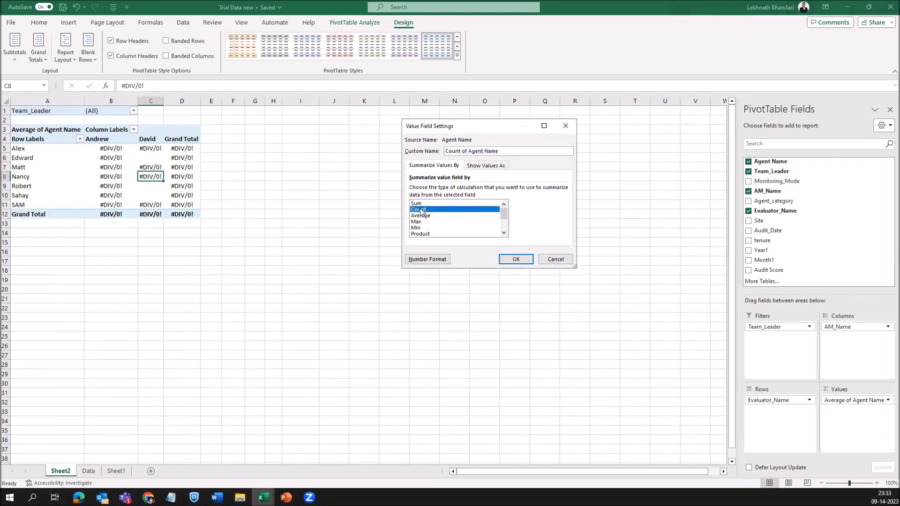
{"action": "left_click", "coordinate": [501, 259]}
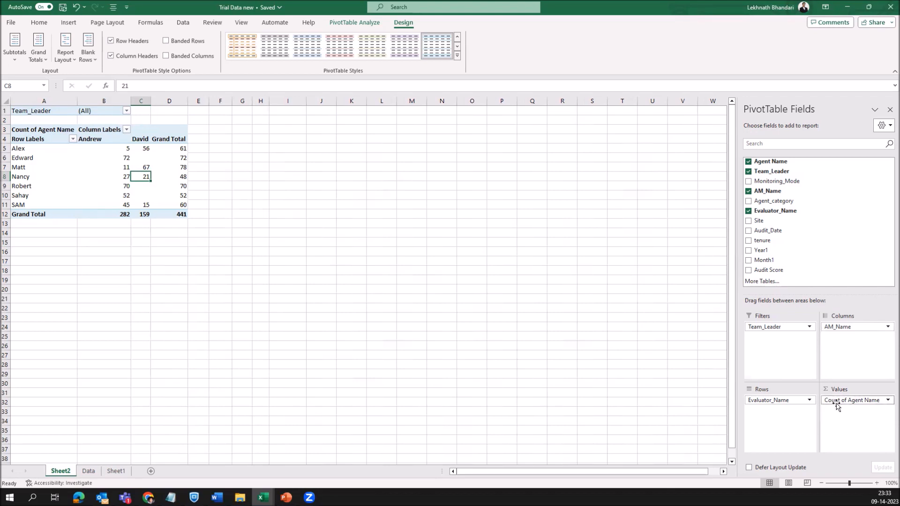
Replace Agent Name with Audit Score as the PivotTable's value field and summarize it by Average.
{"action": "left_click_drag", "start_coordinate": [859, 397], "coordinate": [657, 217]}
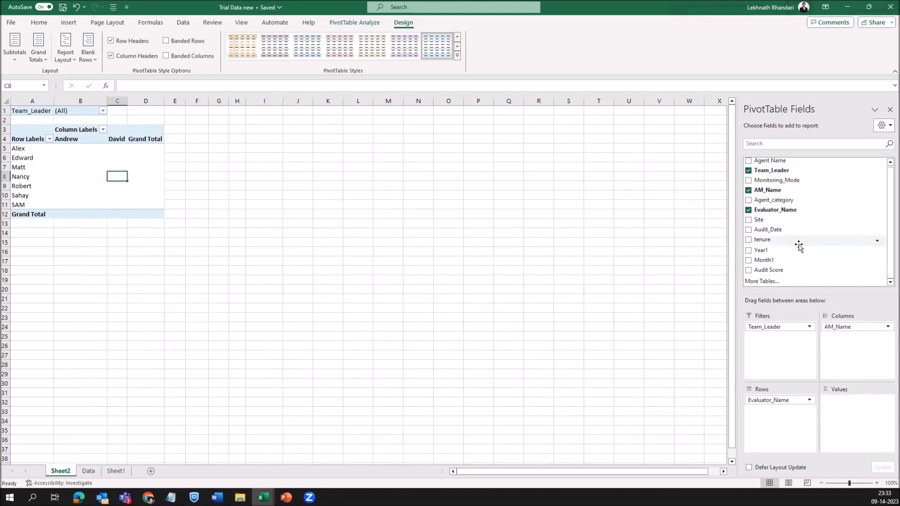
{"action": "left_click_drag", "start_coordinate": [781, 274], "coordinate": [851, 415]}
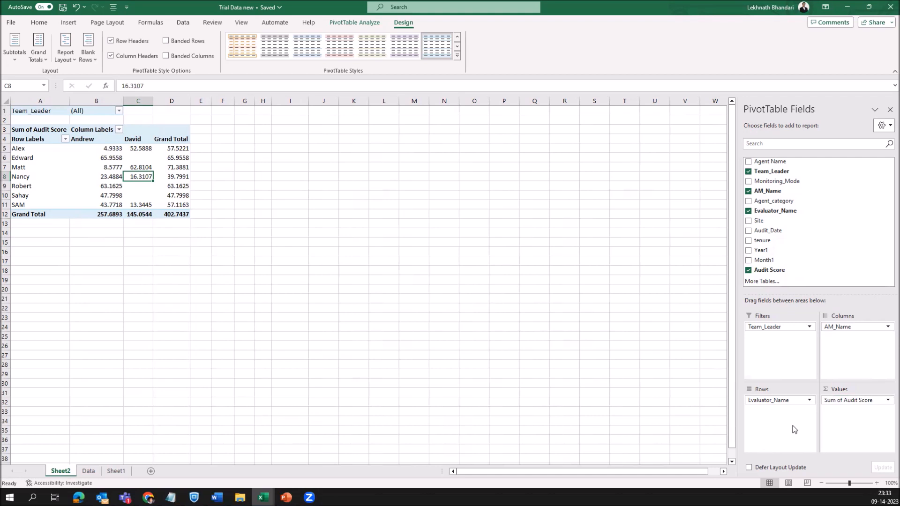
{"action": "left_click", "coordinate": [878, 402]}
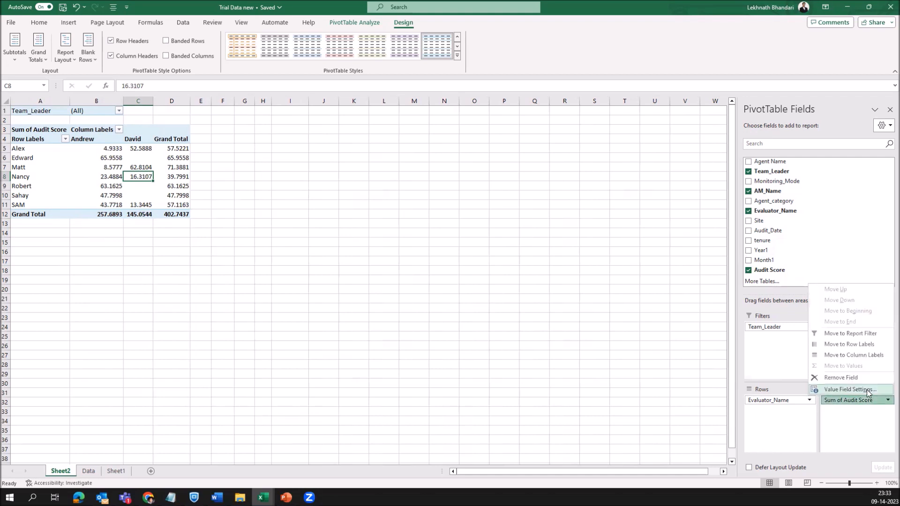
{"action": "left_click", "coordinate": [869, 390]}
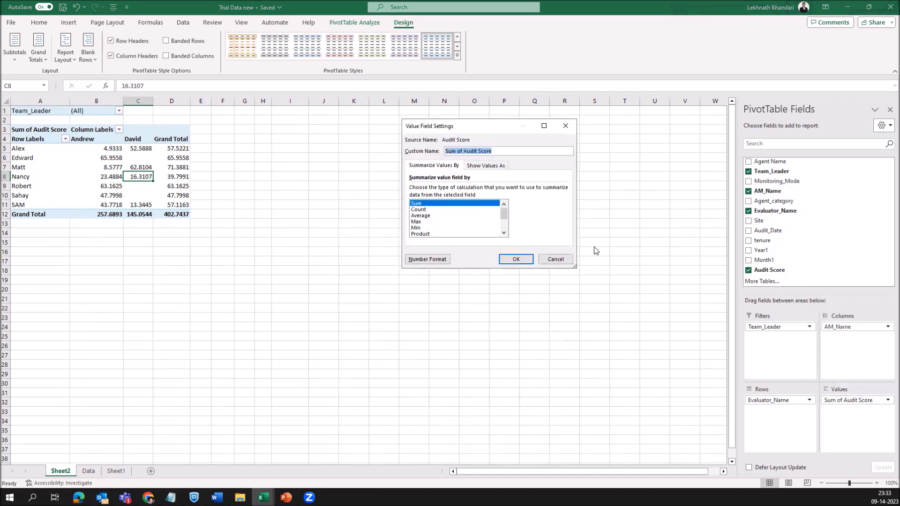
{"action": "left_click", "coordinate": [428, 215]}
{"action": "left_click", "coordinate": [508, 260]}
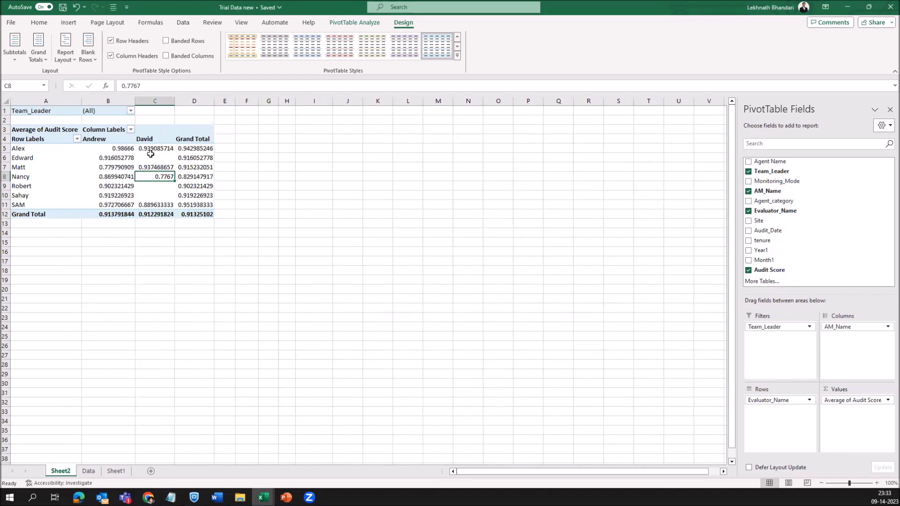
Format the average Audit Score values as Percentage with 2 decimal places.
{"action": "left_click", "coordinate": [856, 401]}
{"action": "left_click", "coordinate": [839, 390]}
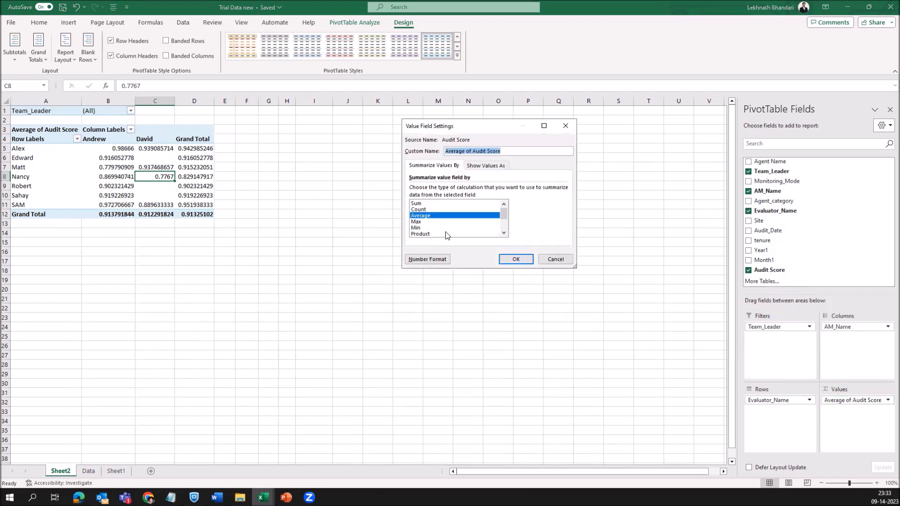
{"action": "left_click", "coordinate": [427, 259]}
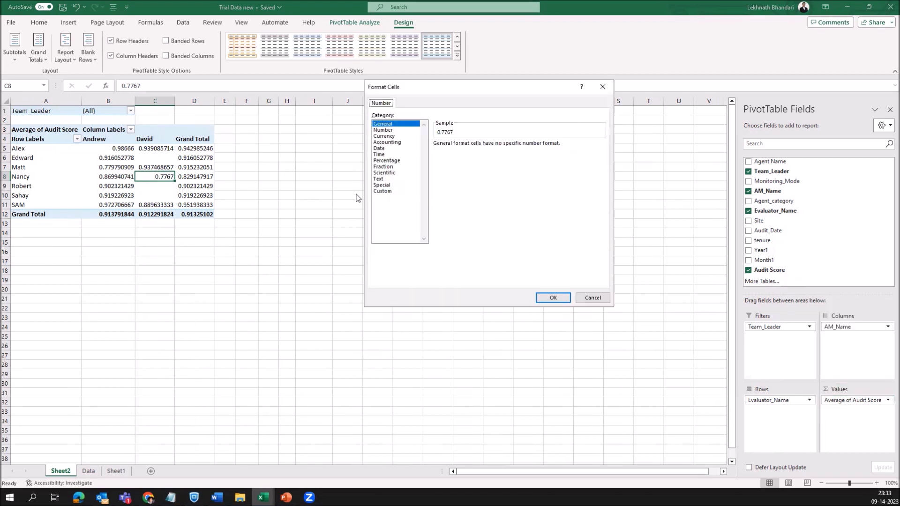
{"action": "left_click", "coordinate": [395, 130]}
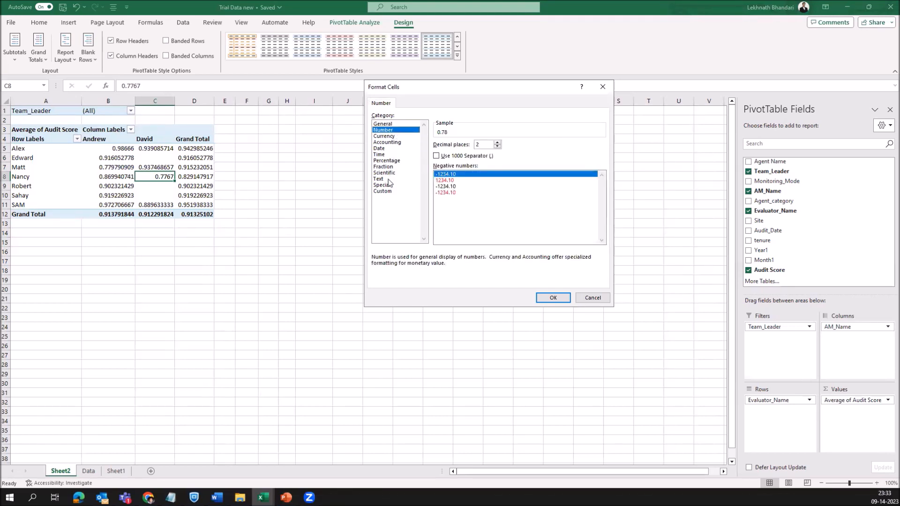
{"action": "left_click", "coordinate": [399, 161]}
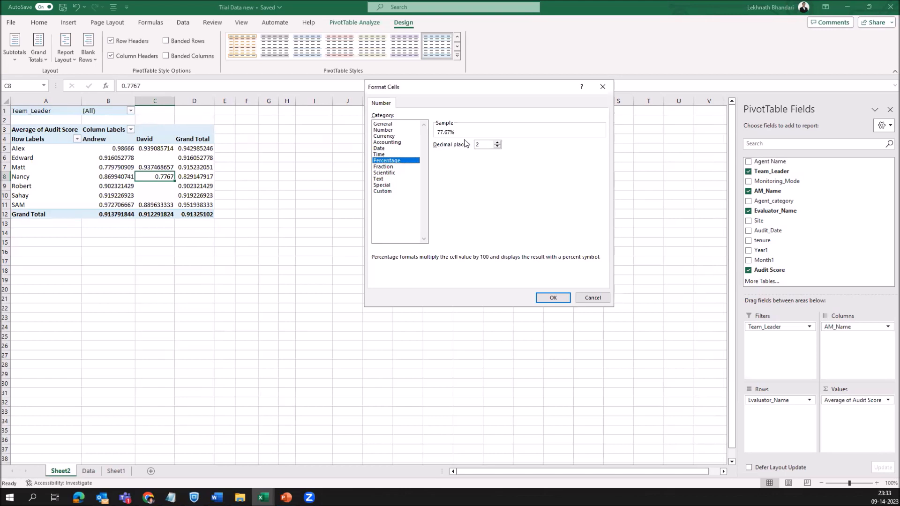
{"action": "left_click", "coordinate": [552, 298]}
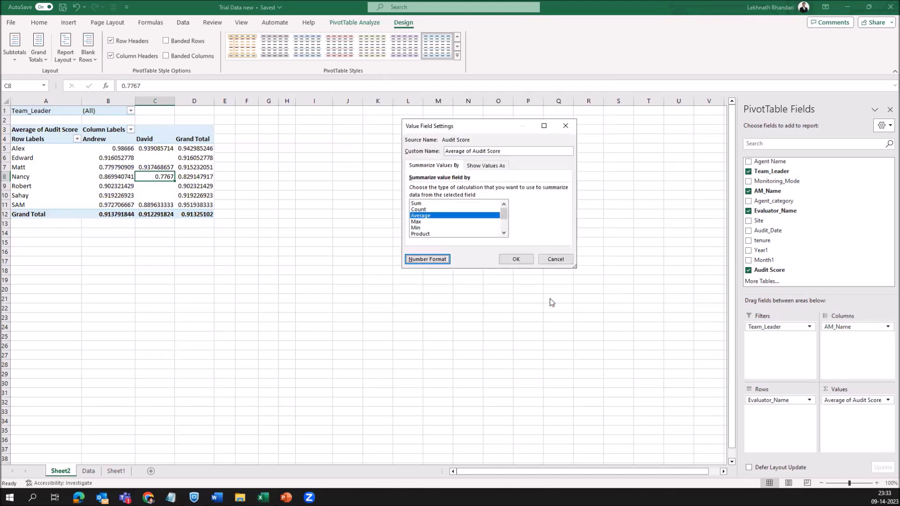
{"action": "left_click", "coordinate": [516, 259]}
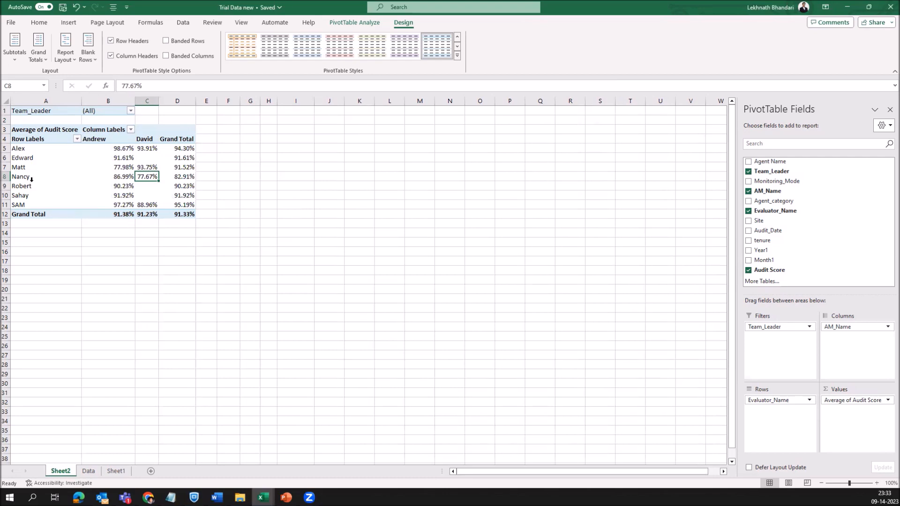
{"action": "left_click", "coordinate": [114, 148]}
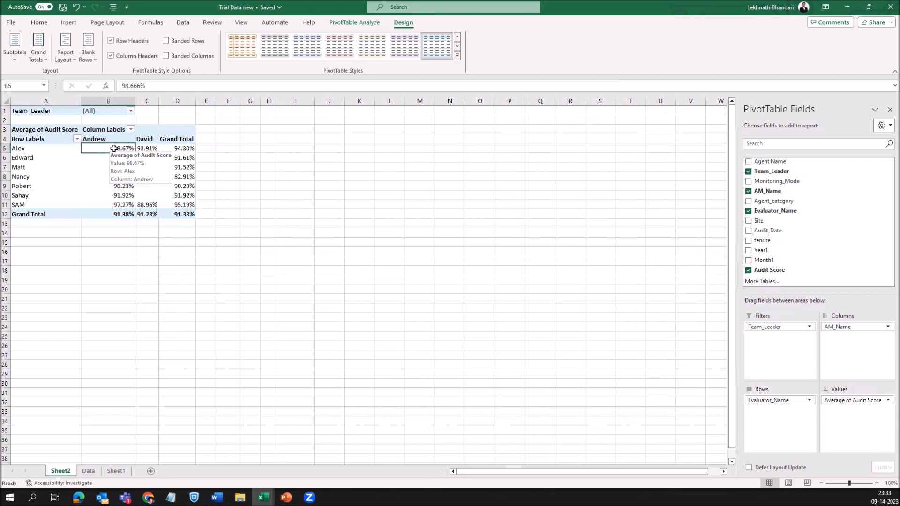
{"action": "left_click", "coordinate": [20, 148]}
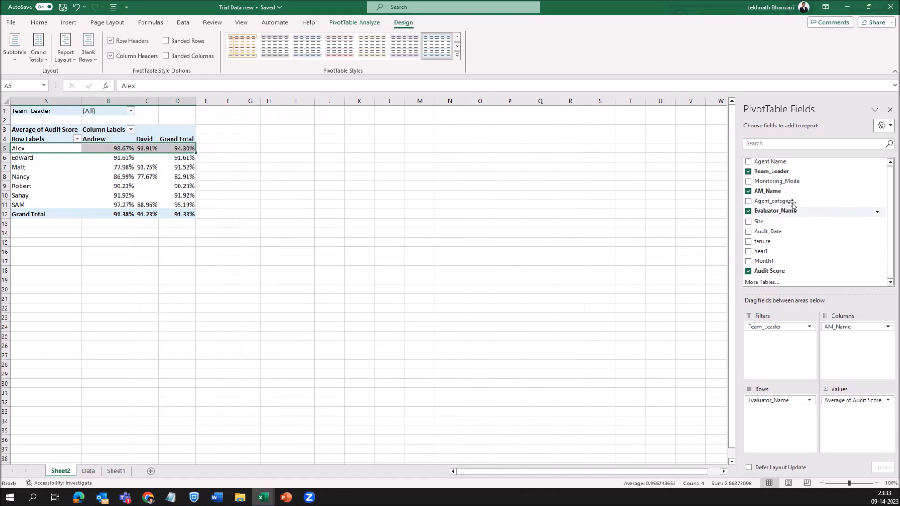
{"action": "left_click", "coordinate": [109, 139]}
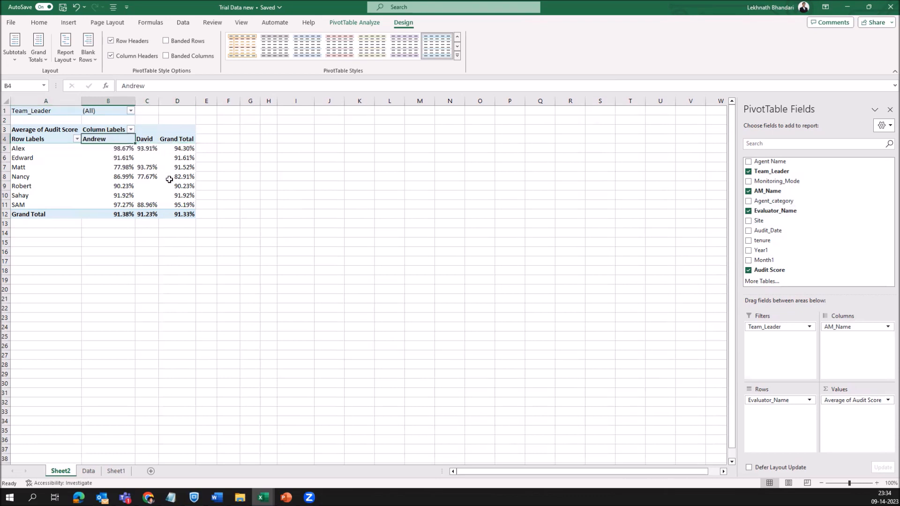
{"action": "left_click", "coordinate": [111, 149]}
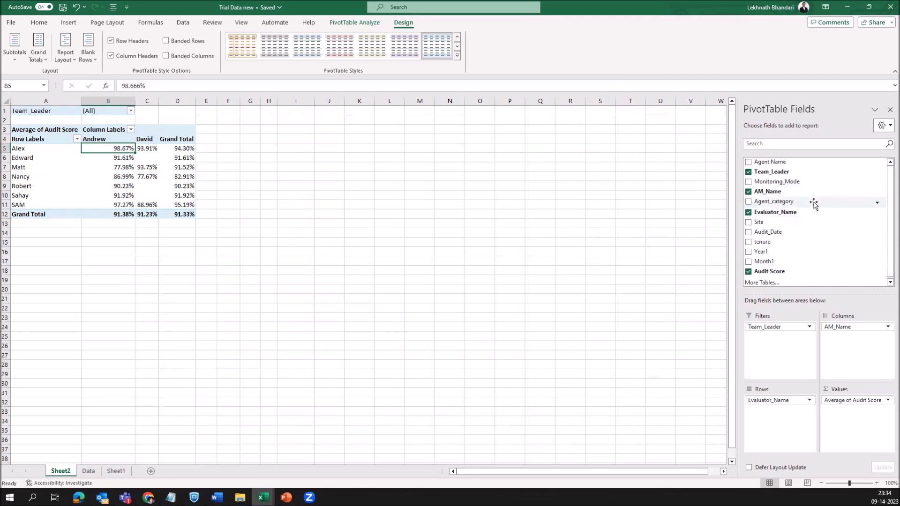
Put Agent Name in the rows in place of Evaluator_Name and remove AM_Name from the columns.
{"action": "left_click_drag", "start_coordinate": [788, 163], "coordinate": [785, 414]}
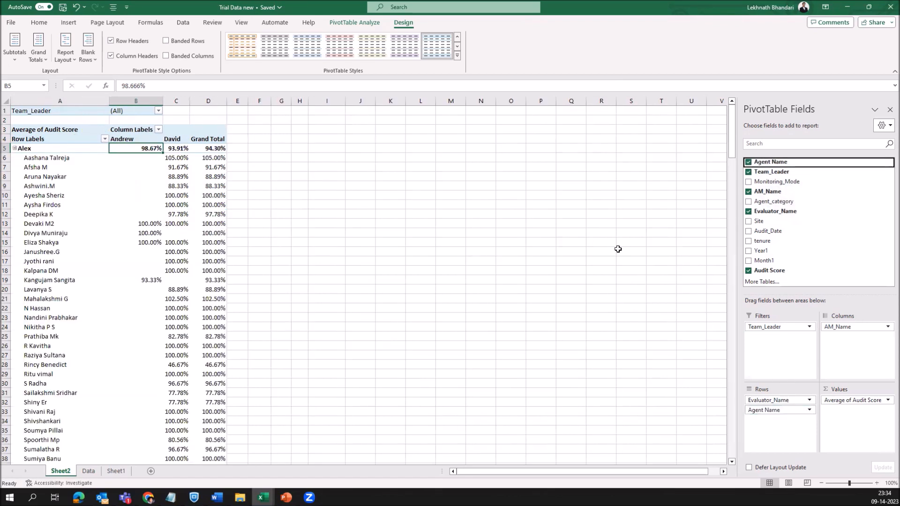
{"action": "left_click_drag", "start_coordinate": [773, 399], "coordinate": [717, 323]}
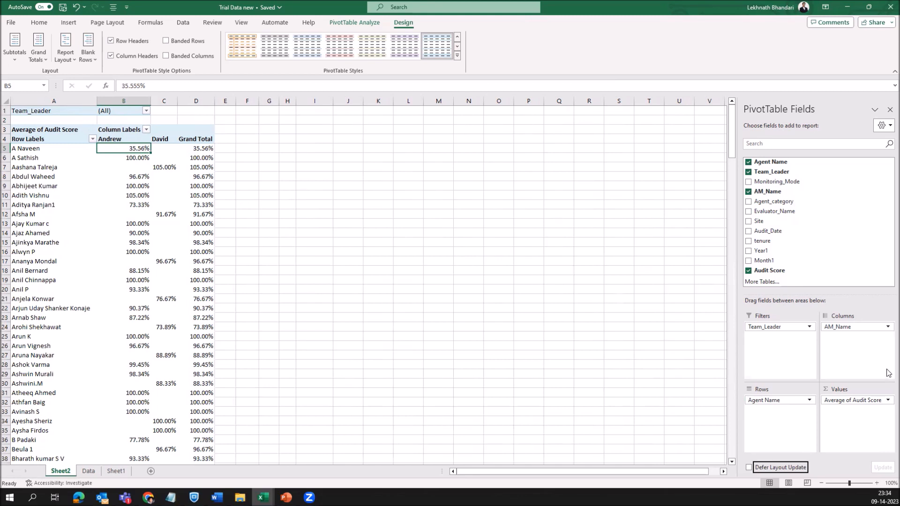
{"action": "left_click_drag", "start_coordinate": [839, 335], "coordinate": [639, 212]}
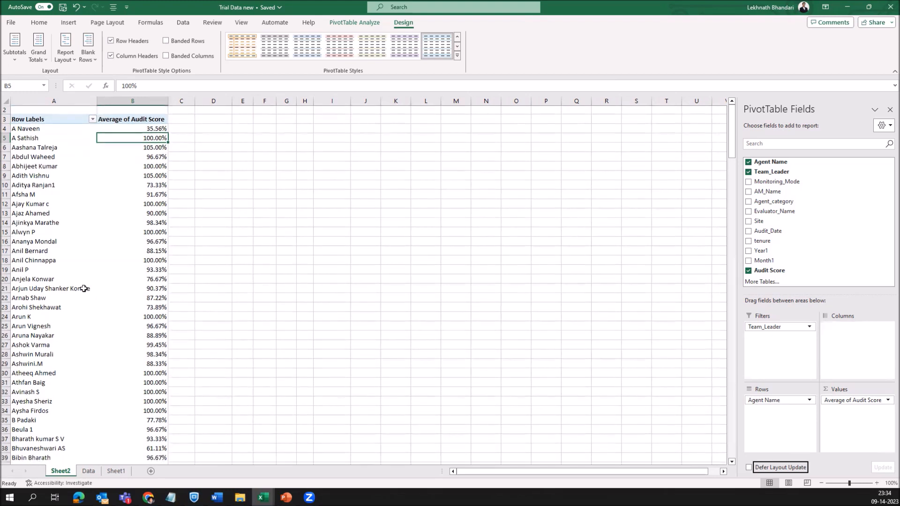
Rename the PivotTable headers in A3 and B3 to "Agent" and "Avg Score".
{"action": "left_click", "coordinate": [56, 130]}
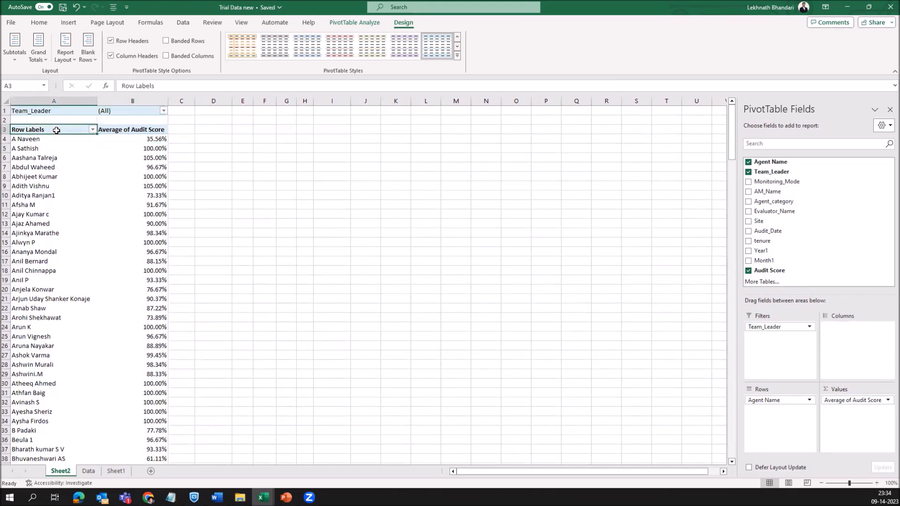
{"action": "type", "text": "Agent"}
{"action": "key", "text": "Tab"}
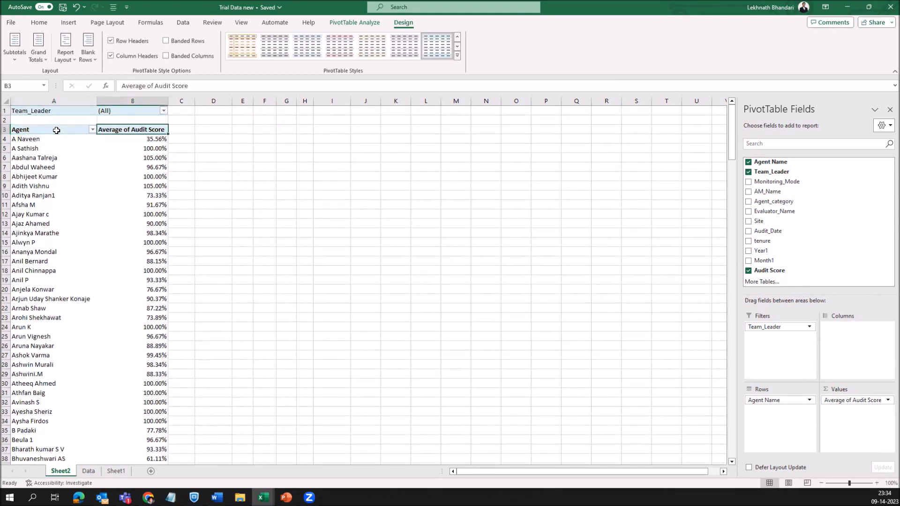
{"action": "type", "text": "Avg"}
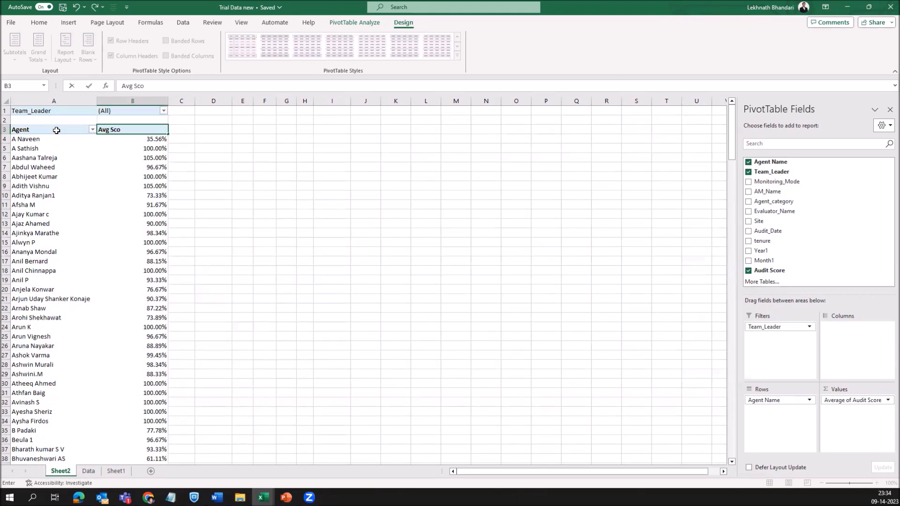
{"action": "key", "text": "Return"}
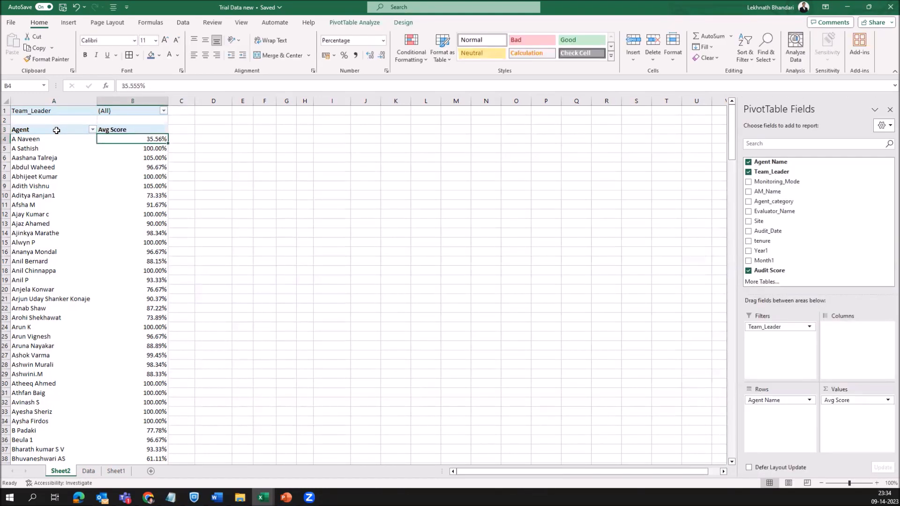
Sort the agents by Avg Score from largest to smallest.
{"action": "right_click", "coordinate": [155, 139]}
{"action": "mouse_move", "coordinate": [204, 223]}
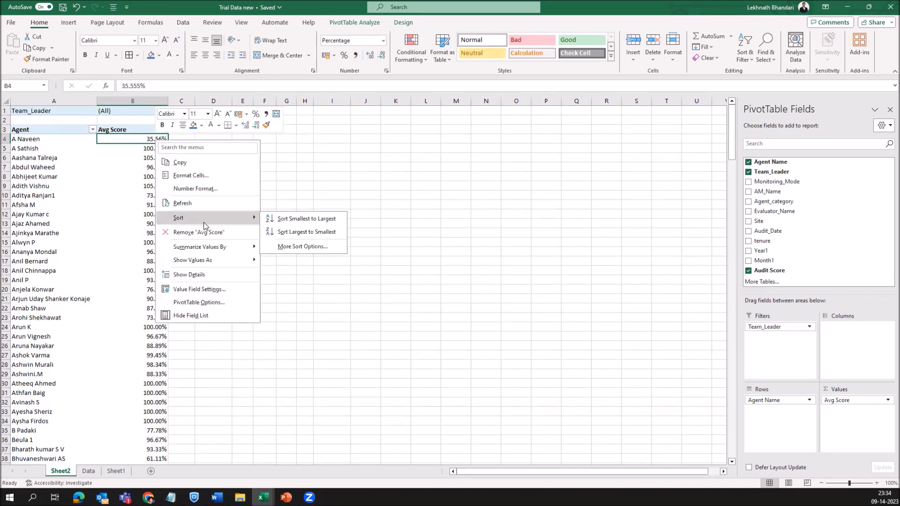
{"action": "left_click", "coordinate": [303, 234]}
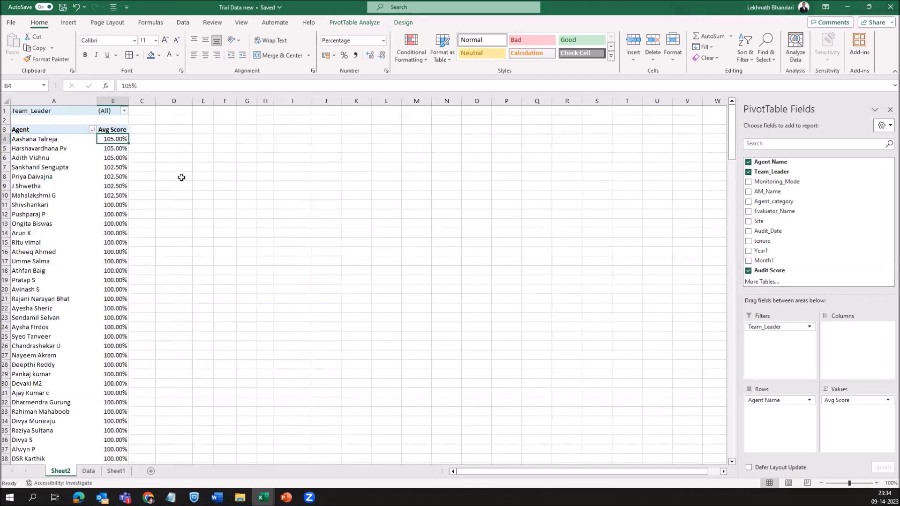
Re-sort the agents by Avg Score from smallest to largest.
{"action": "right_click", "coordinate": [121, 140]}
{"action": "mouse_move", "coordinate": [186, 219]}
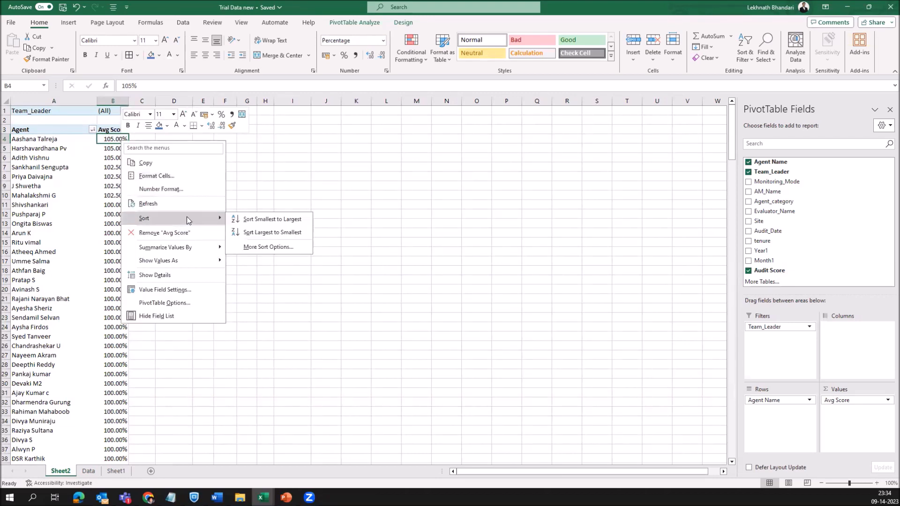
{"action": "left_click", "coordinate": [275, 220]}
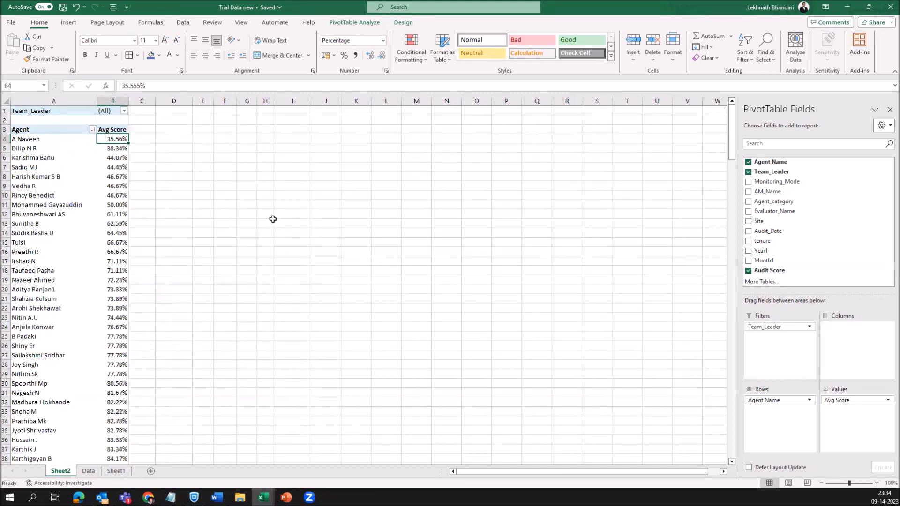
Examine the agent rows with the highest average scores at the end of the sorted list.
{"action": "left_click", "coordinate": [122, 244]}
{"action": "key", "text": "ctrl+Down"}
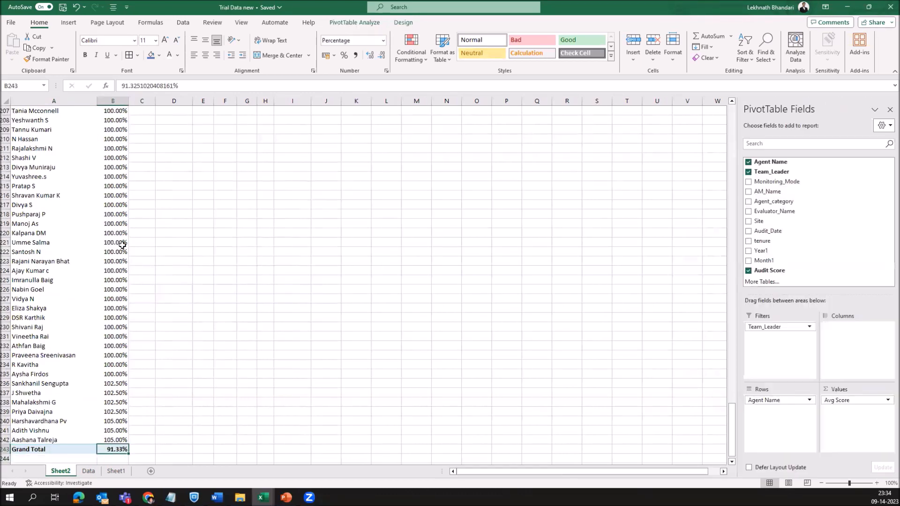
{"action": "key", "text": "shift+space"}
{"action": "key", "text": "shift+Up"}
{"action": "key", "text": "shift+Up"}
{"action": "key", "text": "shift+Up"}
{"action": "key", "text": "shift+Up"}
{"action": "key", "text": "shift+Up"}
{"action": "key", "text": "shift+Up"}
{"action": "key", "text": "shift+Up"}
{"action": "key", "text": "shift+Up"}
{"action": "key", "text": "shift+Up"}
{"action": "key", "text": "shift+Up"}
{"action": "key", "text": "shift+Up"}
{"action": "key", "text": "shift+Up"}
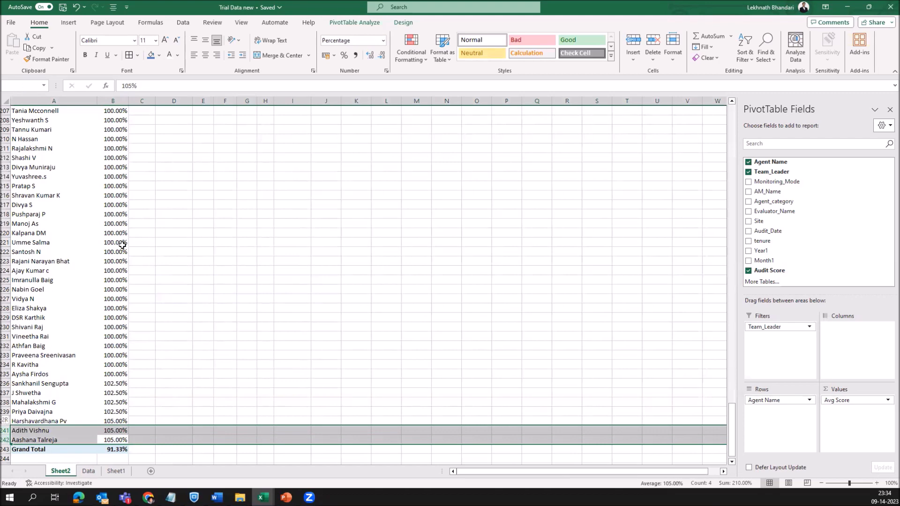
{"action": "key", "text": "shift+Up"}
{"action": "key", "text": "shift+Up"}
{"action": "key", "text": "shift+Up"}
{"action": "key", "text": "shift+Up"}
{"action": "key", "text": "shift+Up"}
{"action": "key", "text": "shift+Up"}
{"action": "key", "text": "shift+Up"}
{"action": "key", "text": "shift+Up"}
{"action": "key", "text": "shift+Up"}
{"action": "key", "text": "shift+Down"}
{"action": "key", "text": "shift+Down"}
{"action": "key", "text": "shift+Down"}
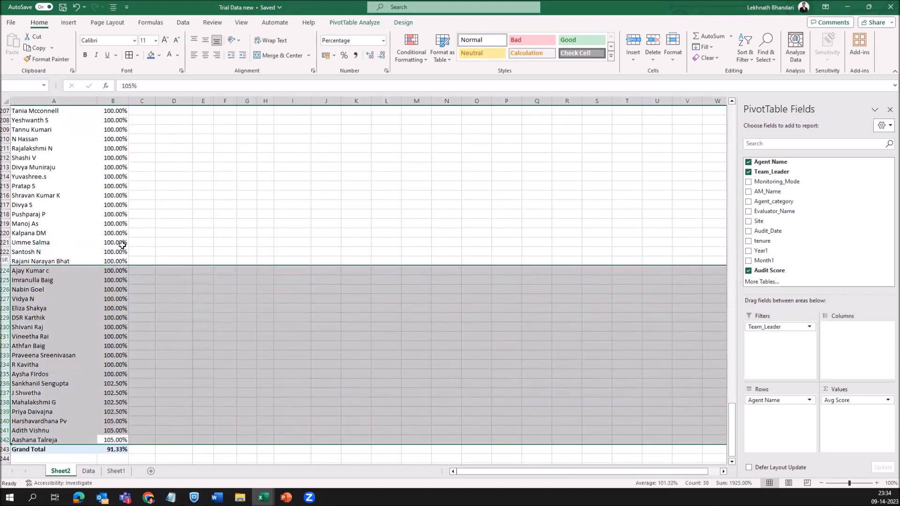
{"action": "key", "text": "Down"}
{"action": "key", "text": "Left"}
{"action": "key", "text": "Up"}
{"action": "key", "text": "Up"}
{"action": "key", "text": "Up"}
Apply all borders to the PivotTable range from the Agent and Avg Score headers through the Grand Total row.
{"action": "key", "text": "ctrl+Up"}
{"action": "key", "text": "Down"}
{"action": "key", "text": "Up"}
{"action": "key", "text": "Up"}
{"action": "key", "text": "Up"}
{"action": "key", "text": "Down"}
{"action": "key", "text": "Down"}
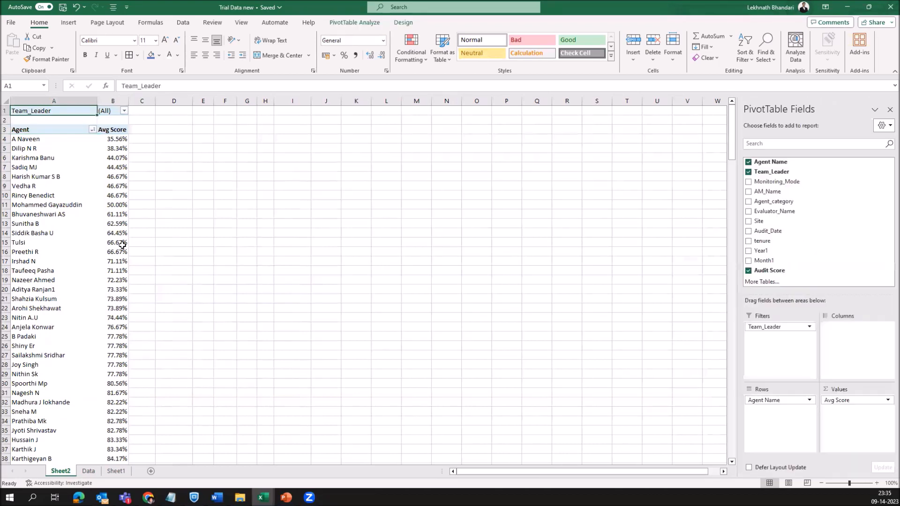
{"action": "key", "text": "shift+Right"}
{"action": "key", "text": "ctrl+shift+Down"}
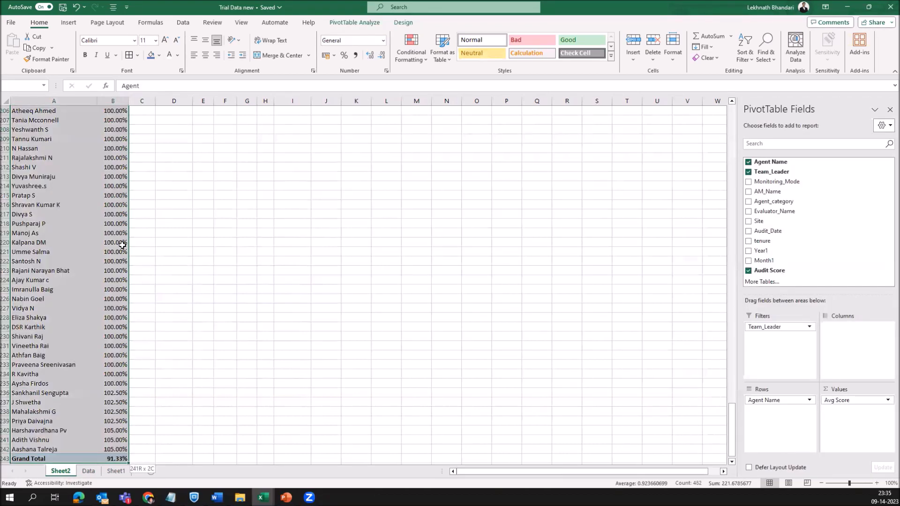
{"action": "key", "text": "alt+h"}
{"action": "key", "text": "b"}
{"action": "key", "text": "a"}
{"action": "key", "text": "ctrl+BackSpace"}
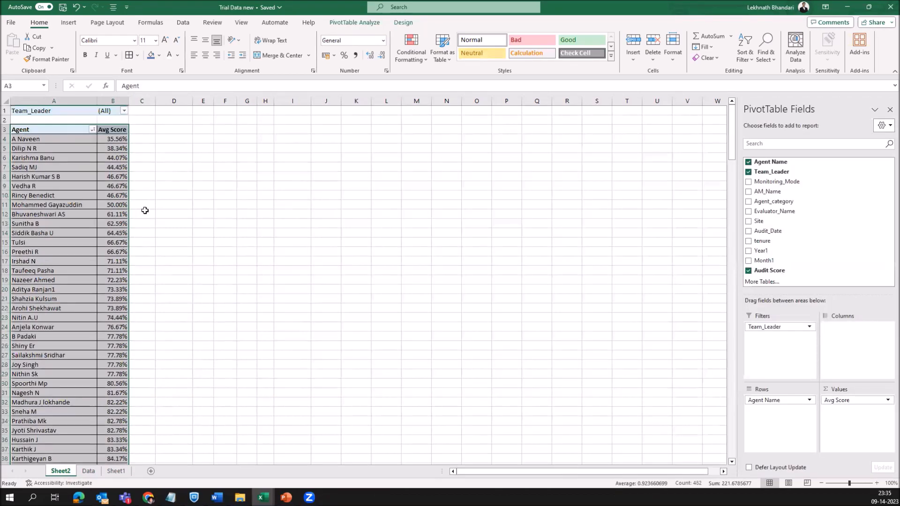
Center the PivotTable contents horizontally and slightly widen column B.
{"action": "left_click", "coordinate": [205, 54]}
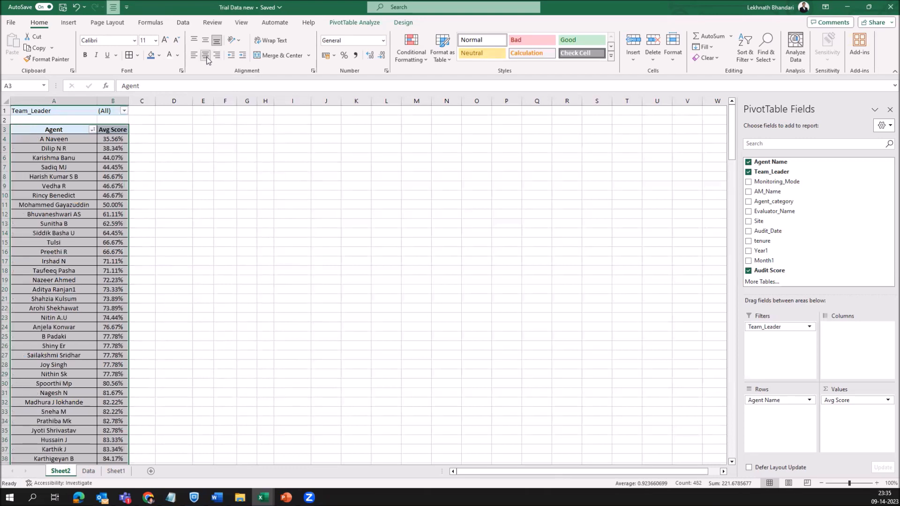
{"action": "left_click", "coordinate": [65, 269]}
{"action": "left_click", "coordinate": [64, 265]}
{"action": "key", "text": "ctrl+Up"}
{"action": "key", "text": "ctrl+Up"}
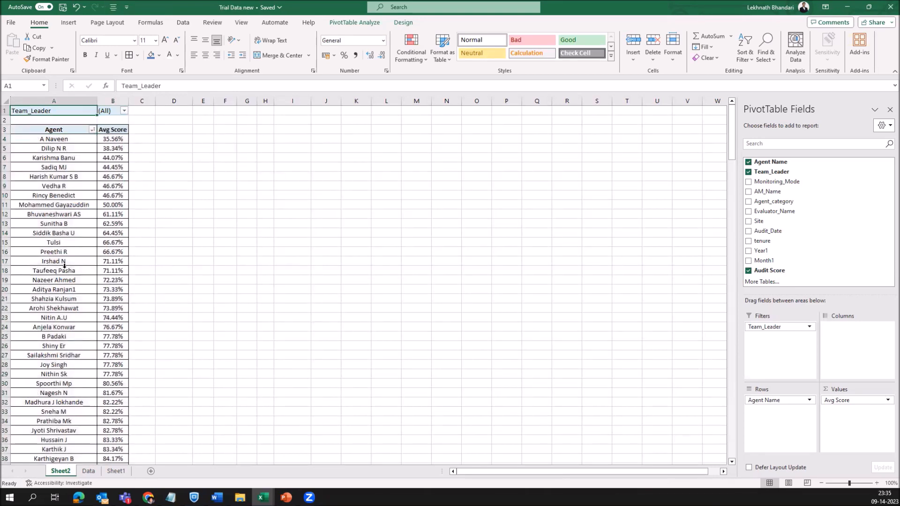
{"action": "left_click_drag", "start_coordinate": [129, 101], "coordinate": [132, 101]}
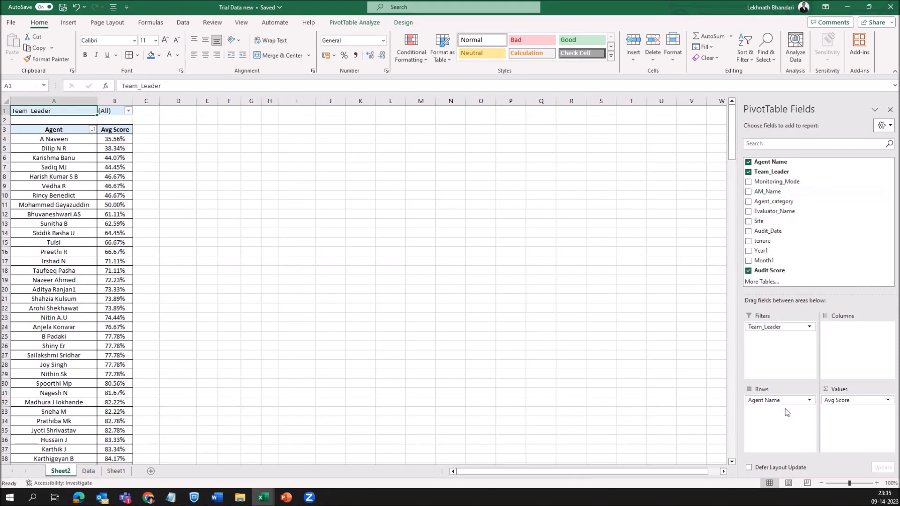
Replace Agent Name with Team_Leader in the PivotTable rows, moving it out of the filters, and widen column B.
{"action": "left_click_drag", "start_coordinate": [791, 403], "coordinate": [675, 310]}
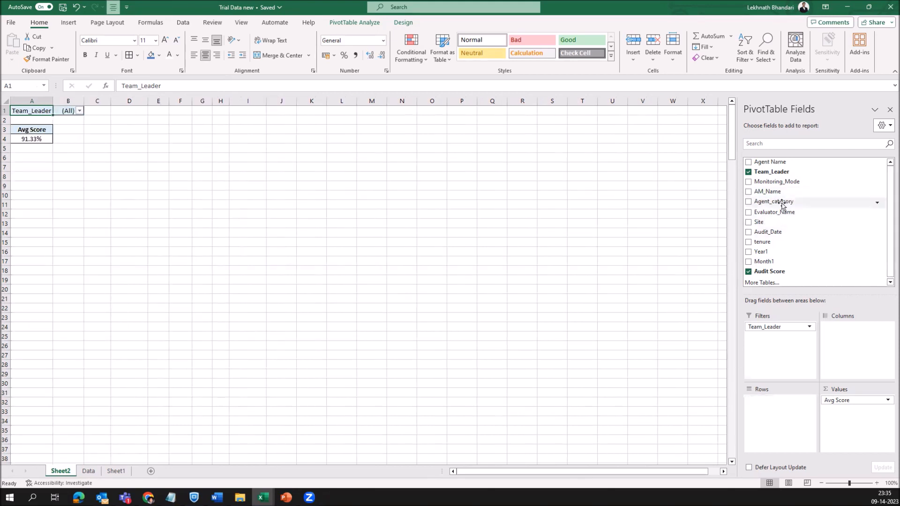
{"action": "left_click_drag", "start_coordinate": [792, 173], "coordinate": [792, 400]}
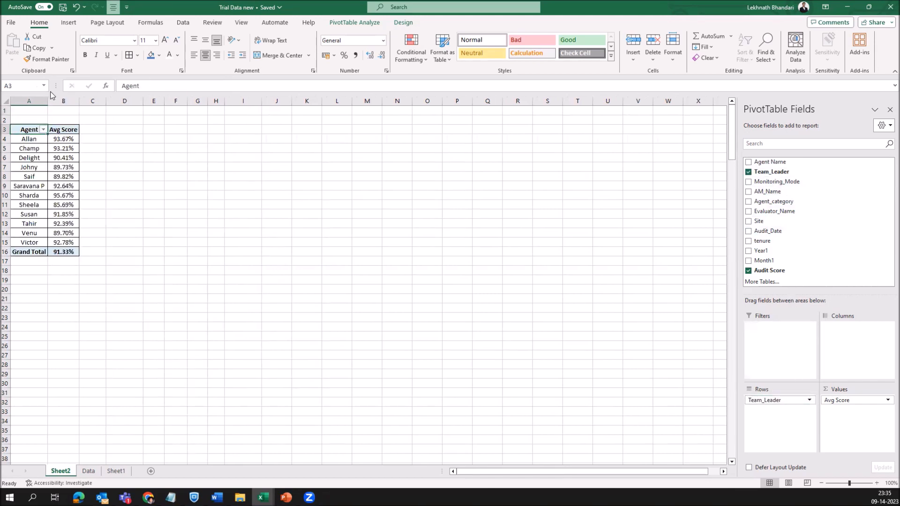
{"action": "left_click_drag", "start_coordinate": [47, 102], "coordinate": [109, 102]}
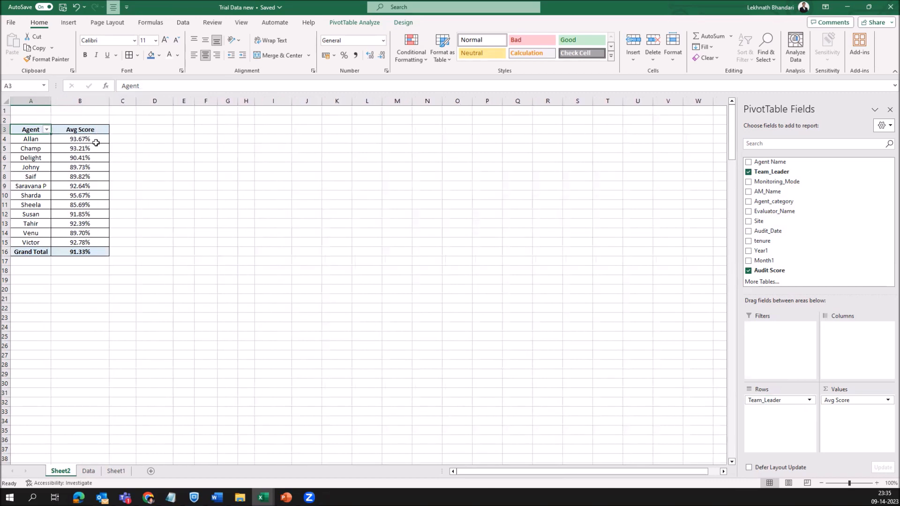
Insert a Team_Leader slicer for the PivotTable and place it beside the table, around columns L to O.
{"action": "left_click", "coordinate": [82, 165]}
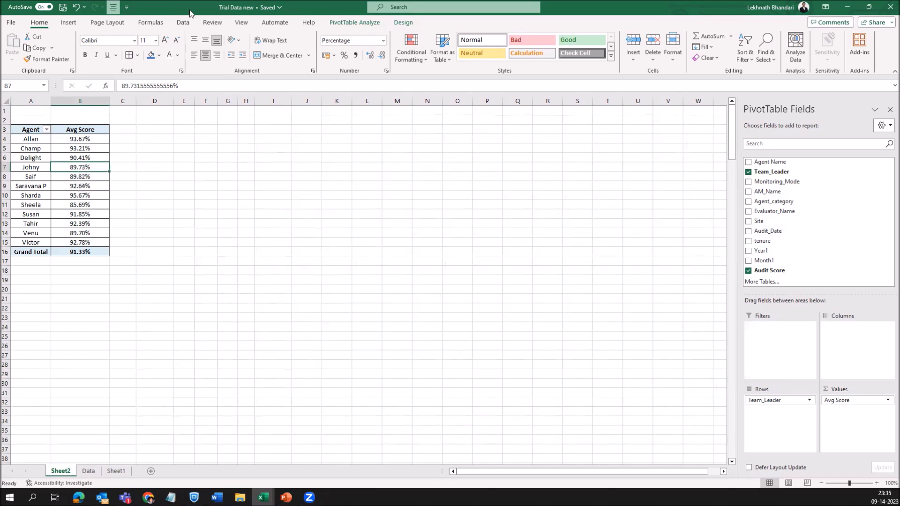
{"action": "left_click", "coordinate": [68, 24]}
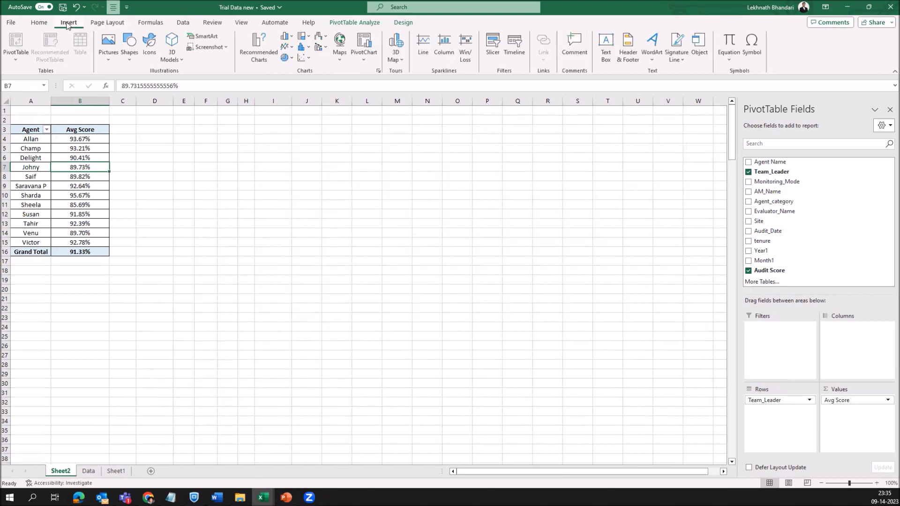
{"action": "left_click", "coordinate": [493, 46]}
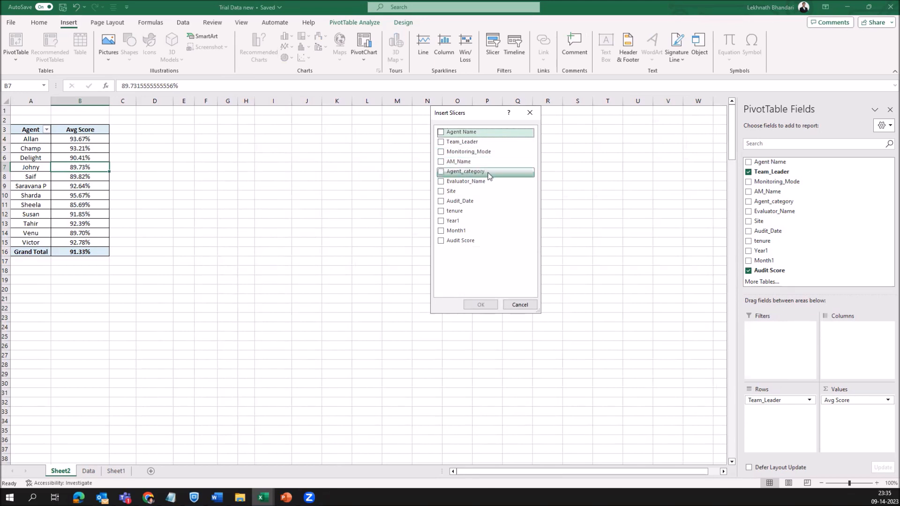
{"action": "left_click", "coordinate": [443, 145]}
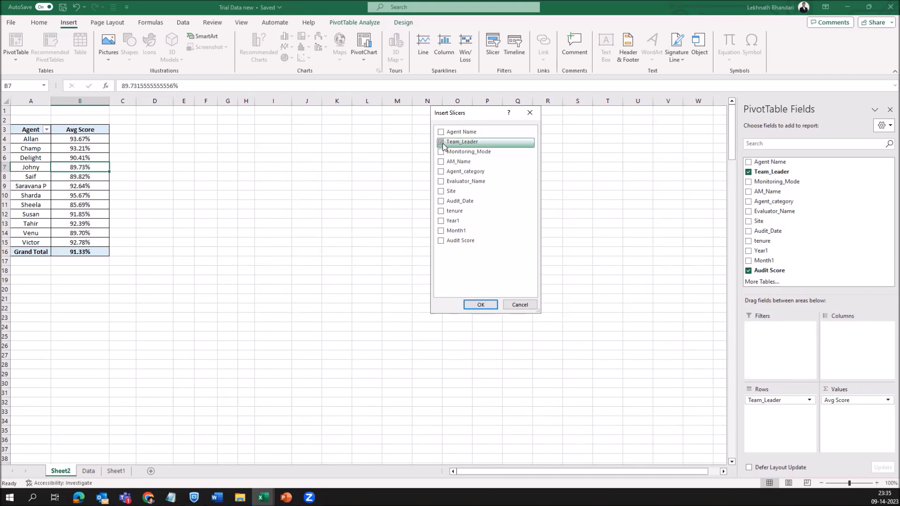
{"action": "left_click", "coordinate": [481, 305]}
{"action": "left_click_drag", "start_coordinate": [327, 233], "coordinate": [370, 129]}
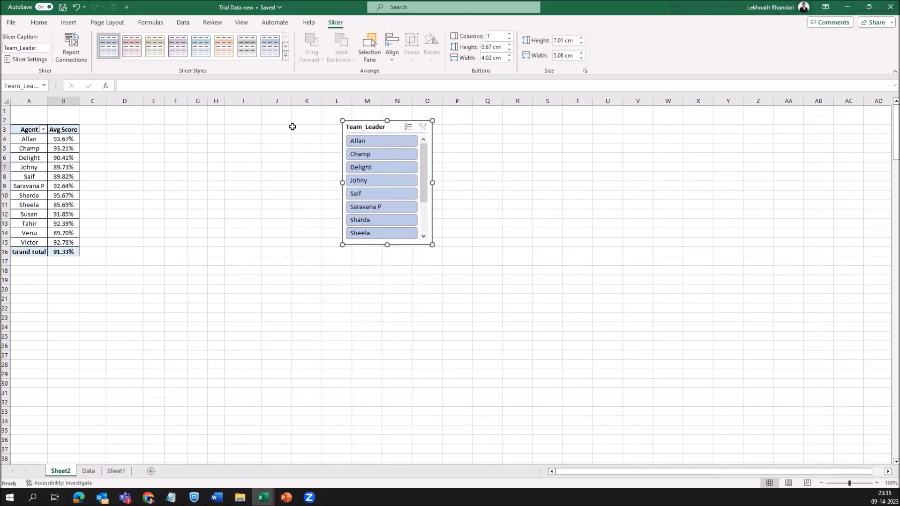
Replace Team_Leader with Agent Name in the PivotTable rows.
{"action": "left_click", "coordinate": [72, 154]}
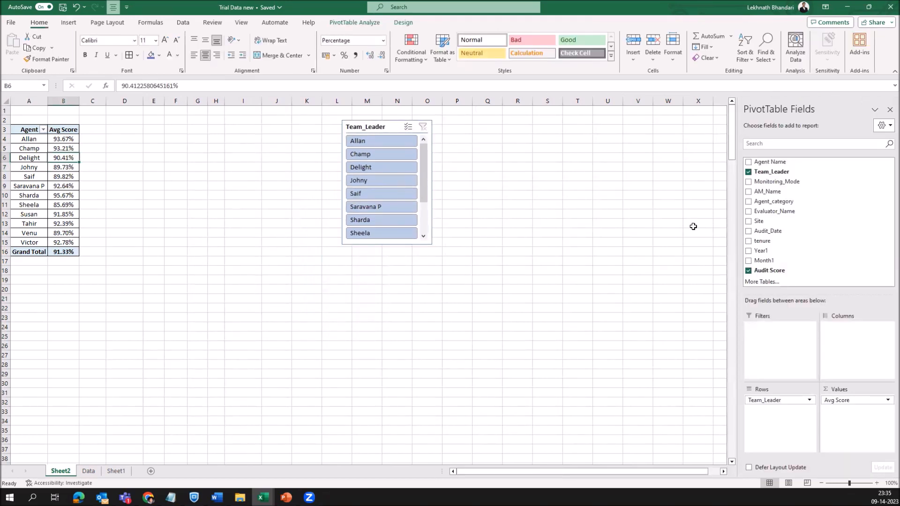
{"action": "left_click_drag", "start_coordinate": [795, 162], "coordinate": [606, 306]}
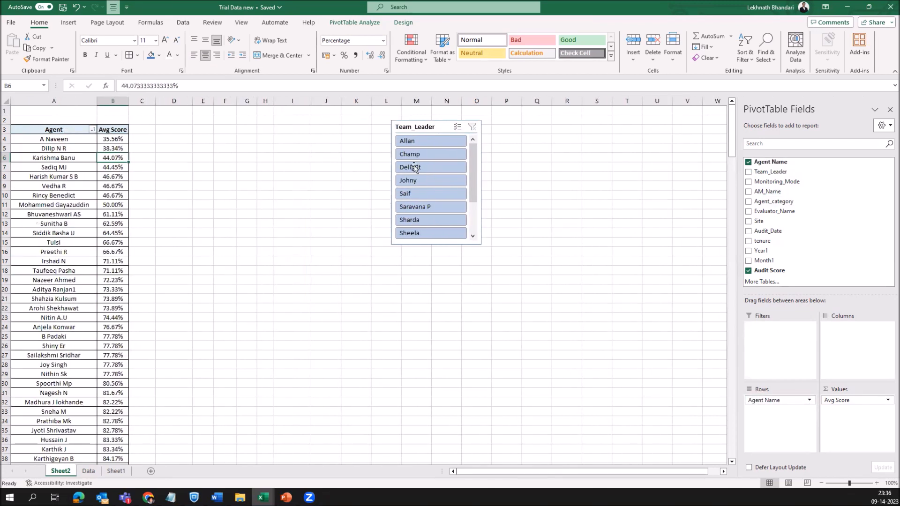
Filter the agents with the Team_Leader slicer by the first, second, fourth and fifth team leaders in turn.
{"action": "left_click", "coordinate": [434, 142]}
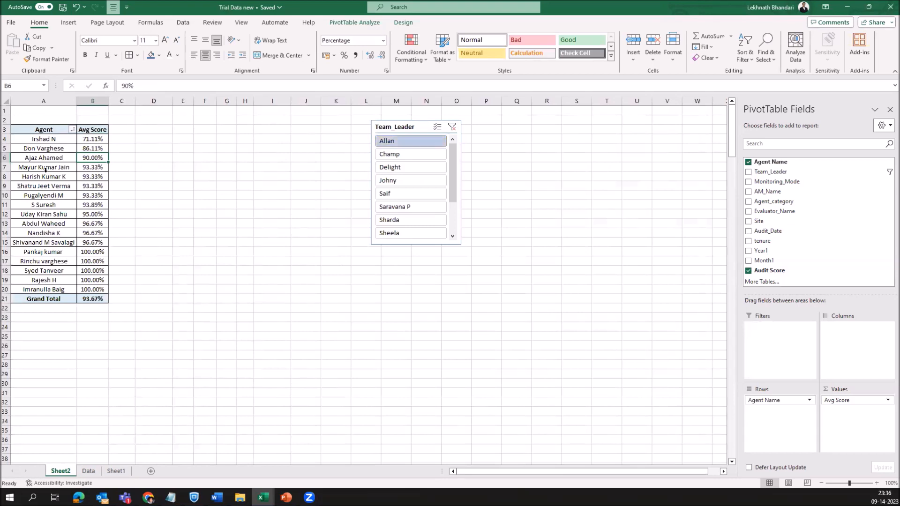
{"action": "left_click", "coordinate": [408, 155]}
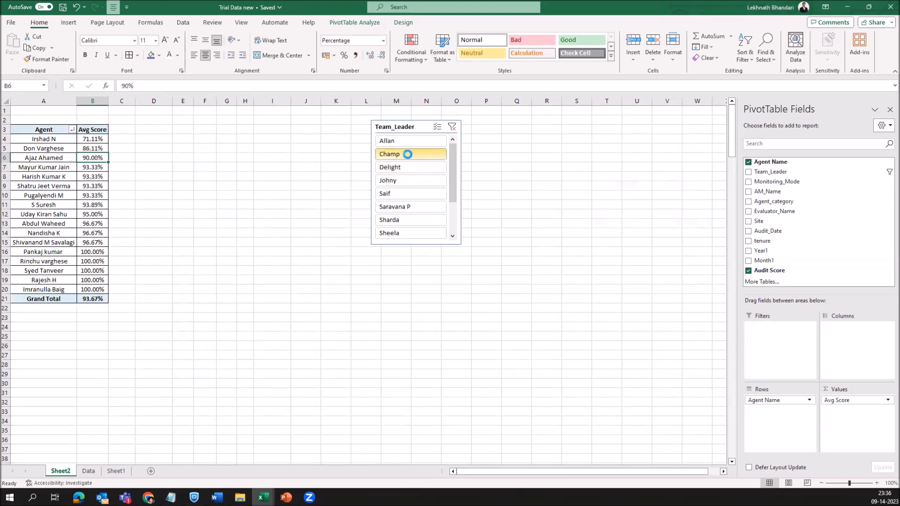
{"action": "left_click", "coordinate": [394, 181]}
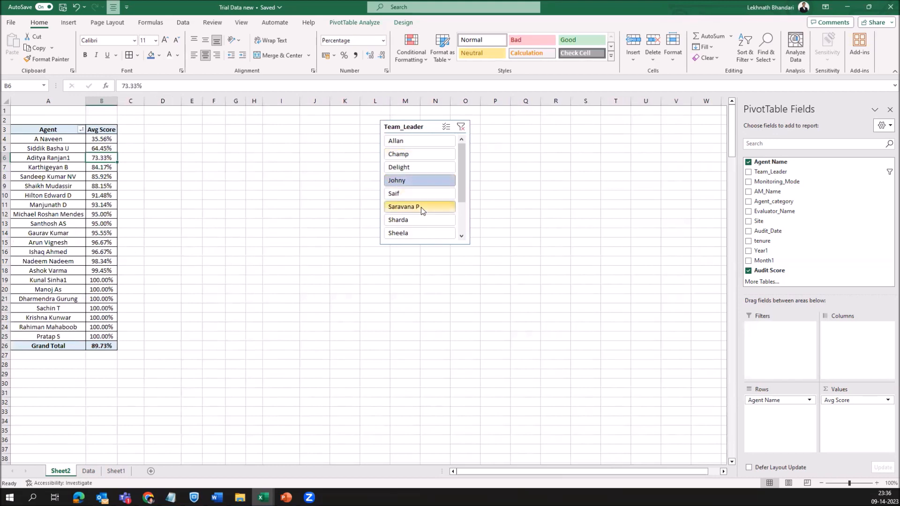
{"action": "left_click", "coordinate": [417, 194]}
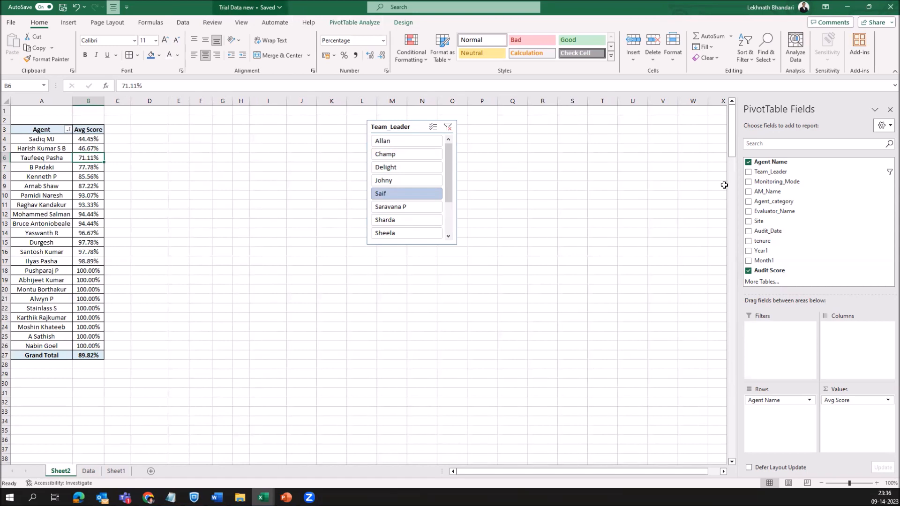
Insert Site and AM_Name slicers and arrange them on either side of the Team_Leader slicer.
{"action": "left_click", "coordinate": [68, 25]}
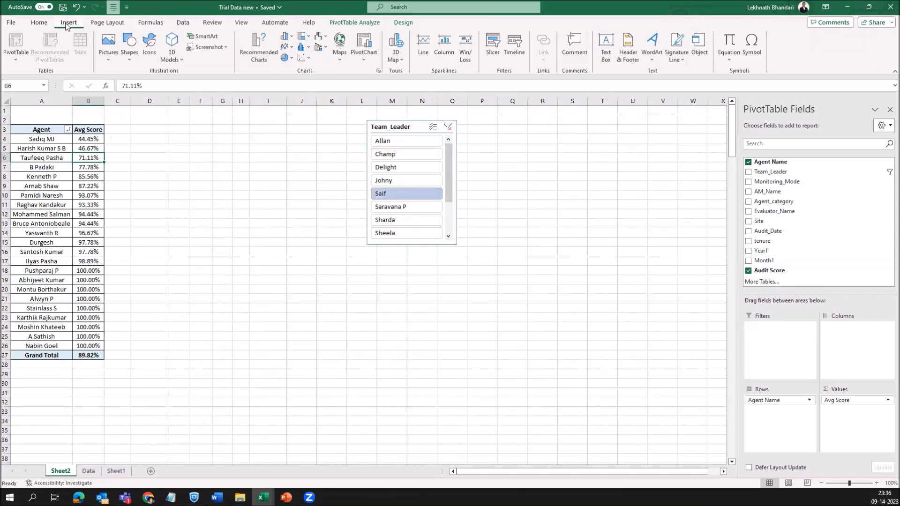
{"action": "left_click", "coordinate": [495, 45]}
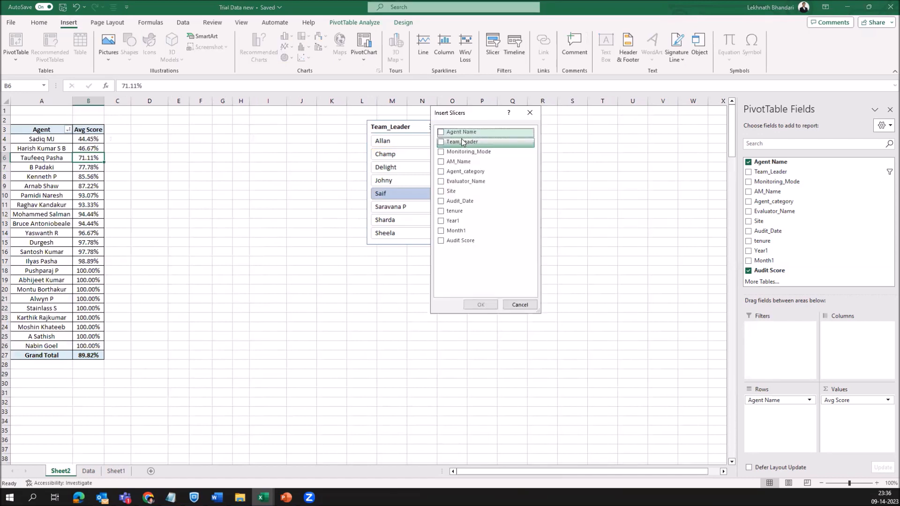
{"action": "left_click", "coordinate": [442, 192]}
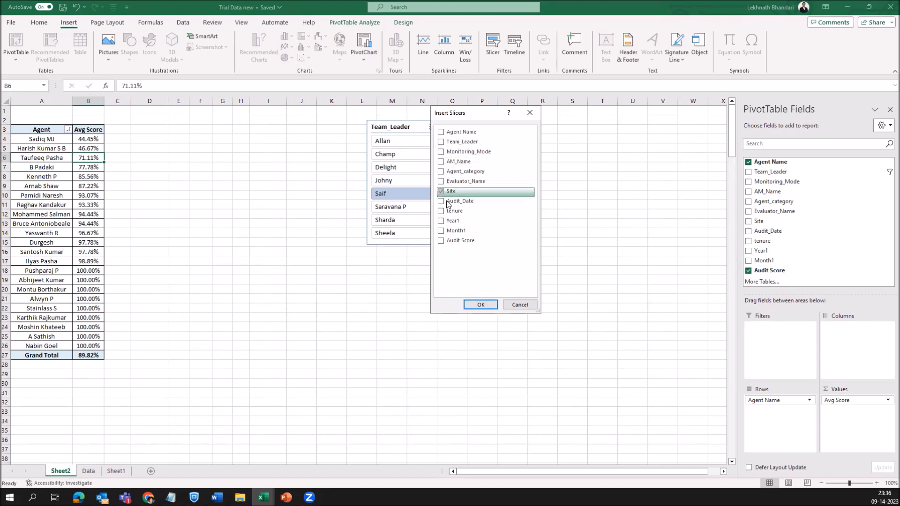
{"action": "left_click", "coordinate": [441, 162]}
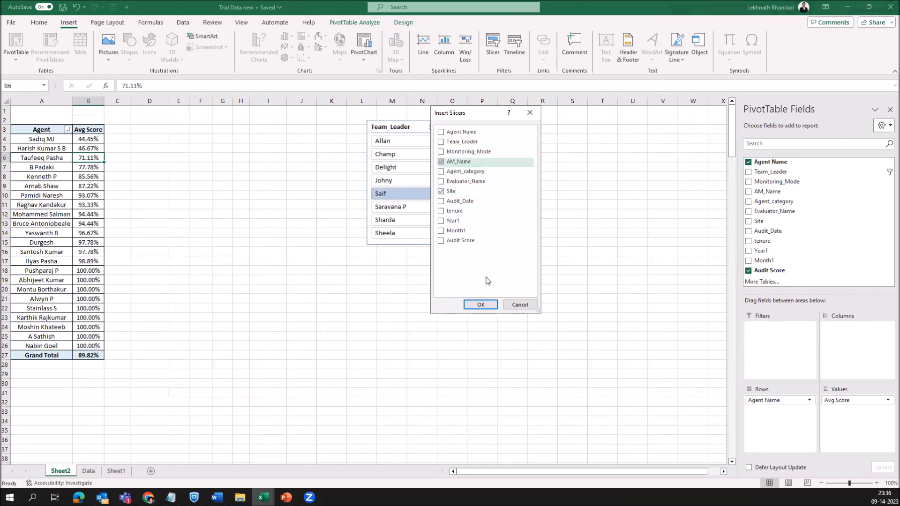
{"action": "left_click", "coordinate": [481, 305]}
{"action": "left_click_drag", "start_coordinate": [379, 241], "coordinate": [495, 127]}
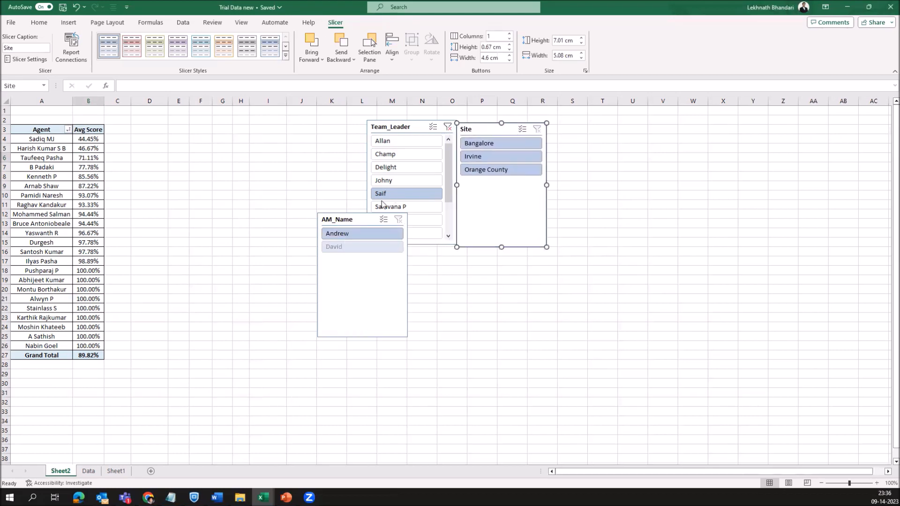
{"action": "left_click_drag", "start_coordinate": [349, 219], "coordinate": [306, 123]}
Insert an empty column before the PivotTable's Agent column.
{"action": "left_click", "coordinate": [52, 97]}
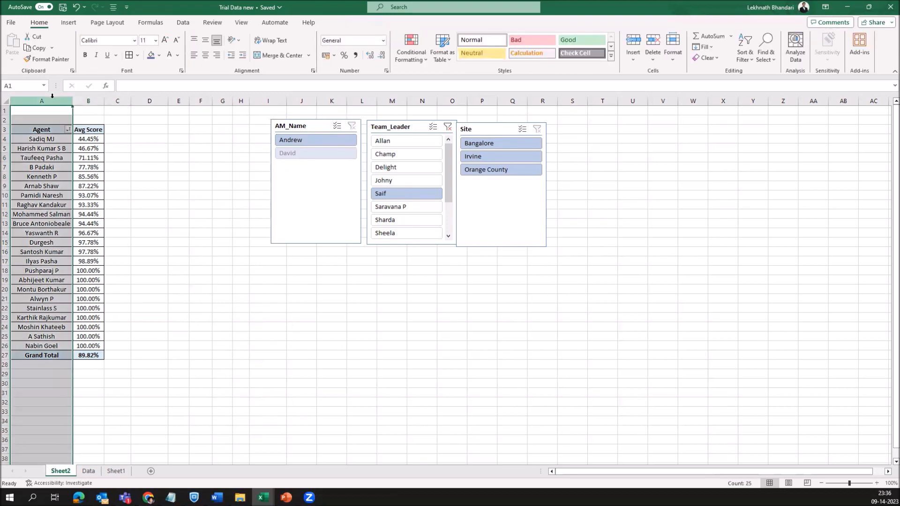
{"action": "key", "text": "ctrl+shift+plus"}
{"action": "left_click", "coordinate": [169, 119]}
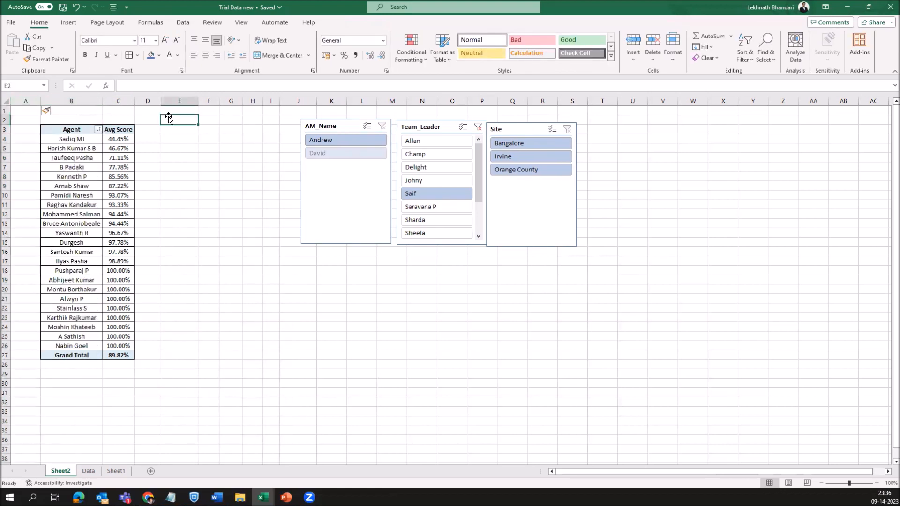
Apply a light grey slicer style to the AM_Name slicer and a light red style to the Site slicer.
{"action": "left_click", "coordinate": [359, 180]}
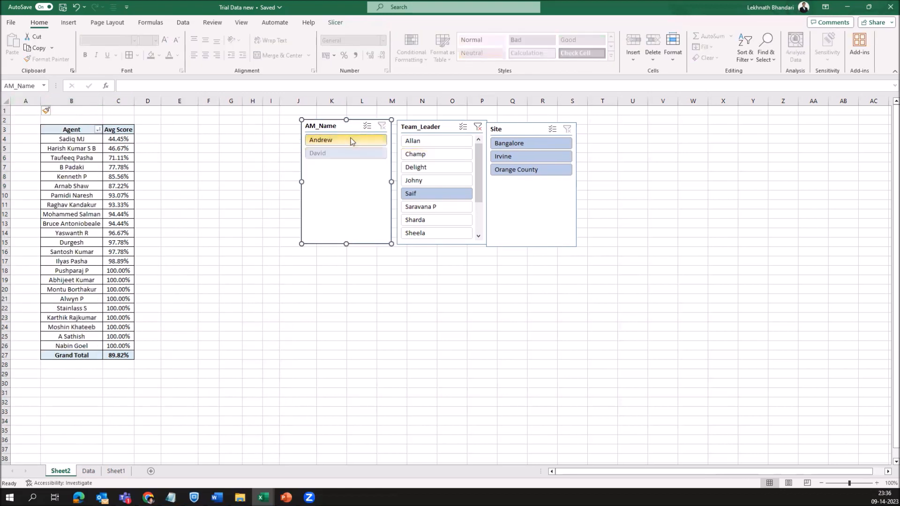
{"action": "left_click", "coordinate": [335, 23]}
{"action": "left_click", "coordinate": [200, 54]}
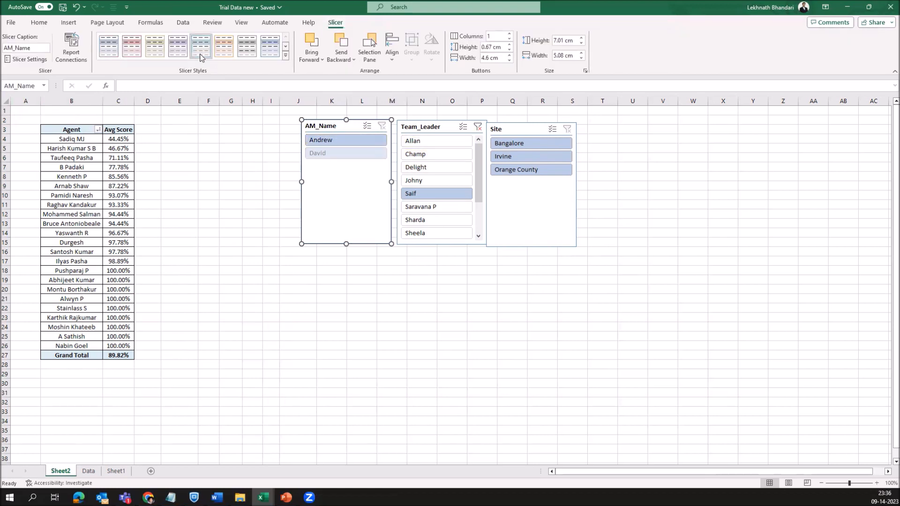
{"action": "left_click", "coordinate": [247, 46]}
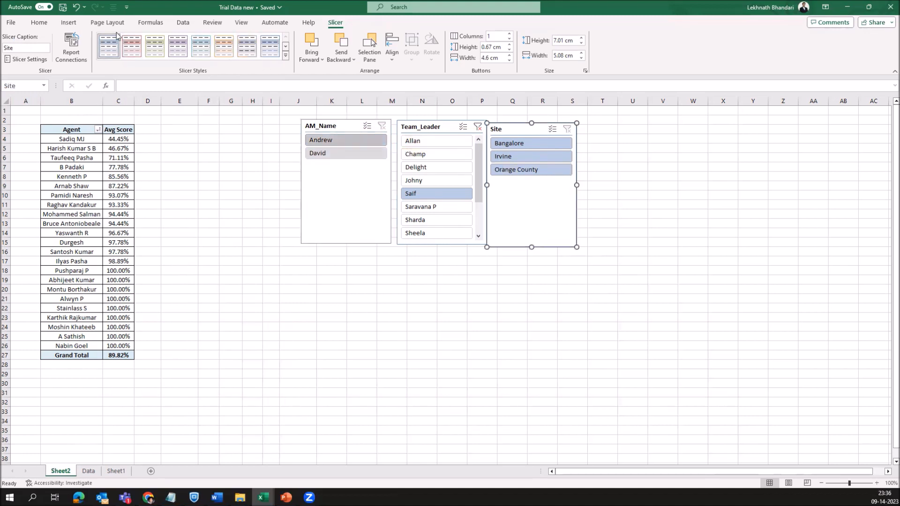
{"action": "left_click", "coordinate": [130, 46]}
Filter the PivotTable by the second manager in the AM_Name slicer and the first team leader available under that manager.
{"action": "left_click", "coordinate": [345, 200]}
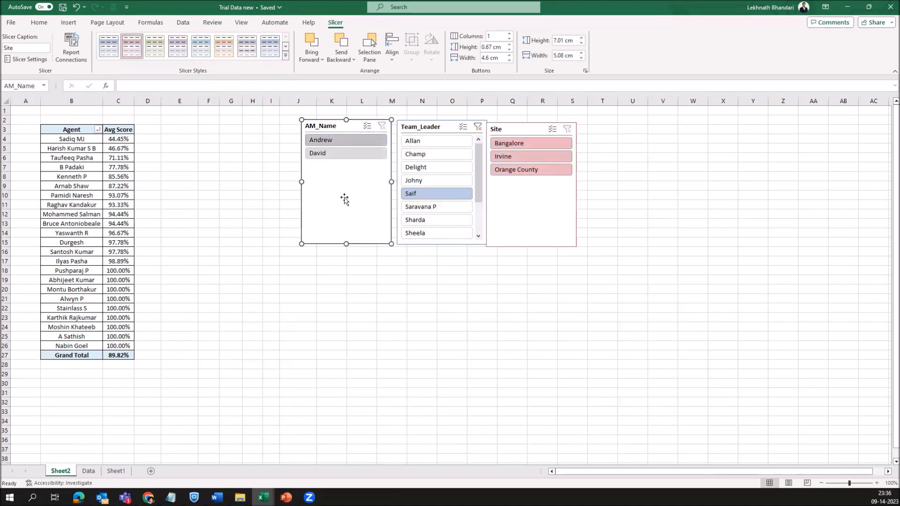
{"action": "left_click", "coordinate": [338, 154]}
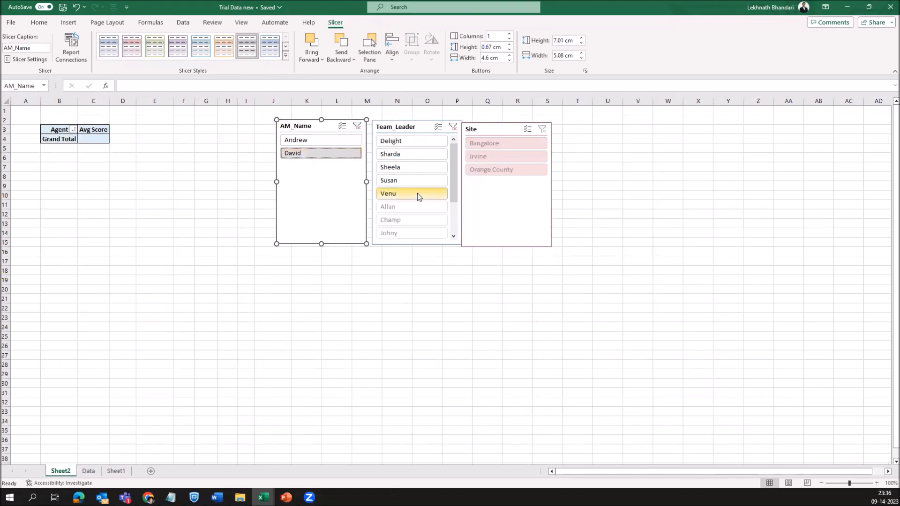
{"action": "left_click", "coordinate": [402, 143]}
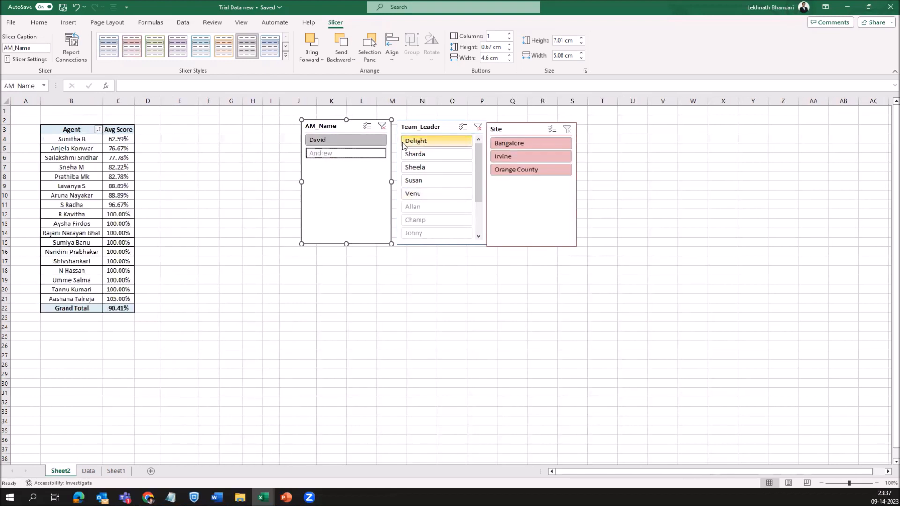
Clear the filters from the Team_Leader and AM_Name slicers.
{"action": "left_click", "coordinate": [478, 127]}
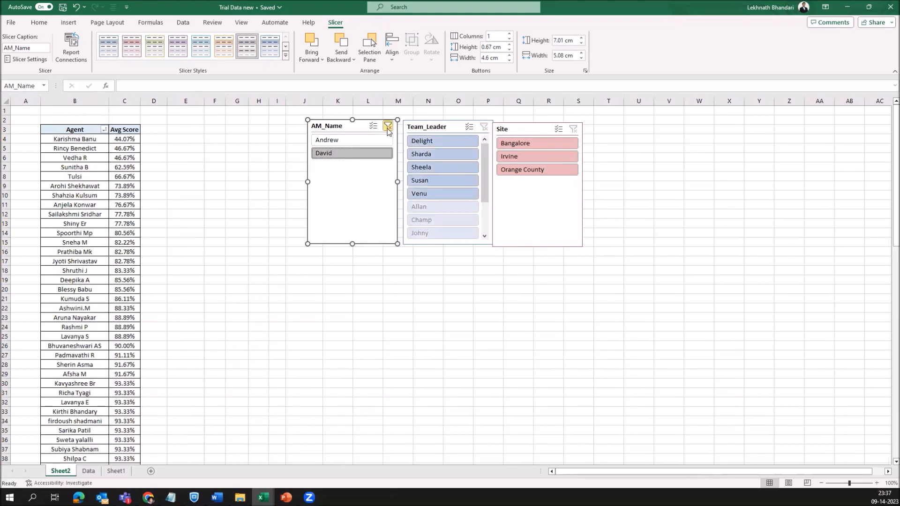
{"action": "left_click", "coordinate": [387, 127]}
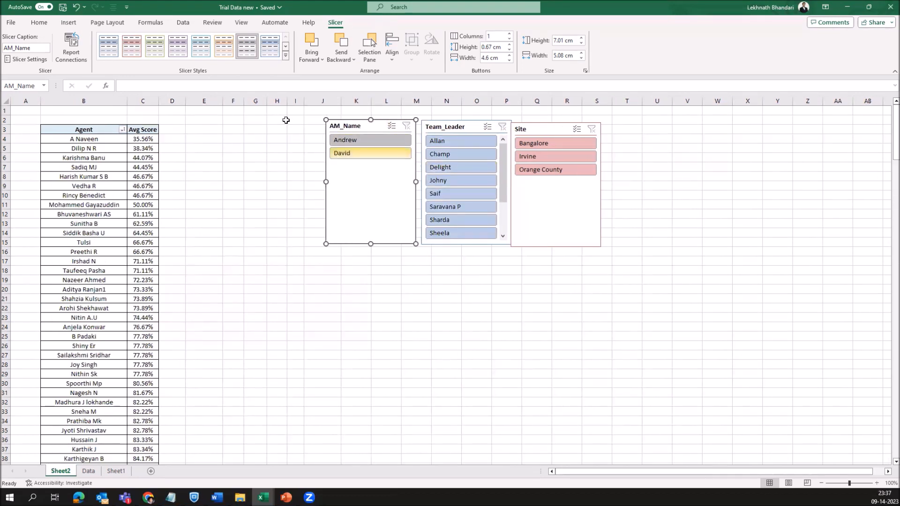
Filter the PivotTable by Bangalore in the Site slicer and look through the filtered agents' average scores.
{"action": "left_click", "coordinate": [542, 144]}
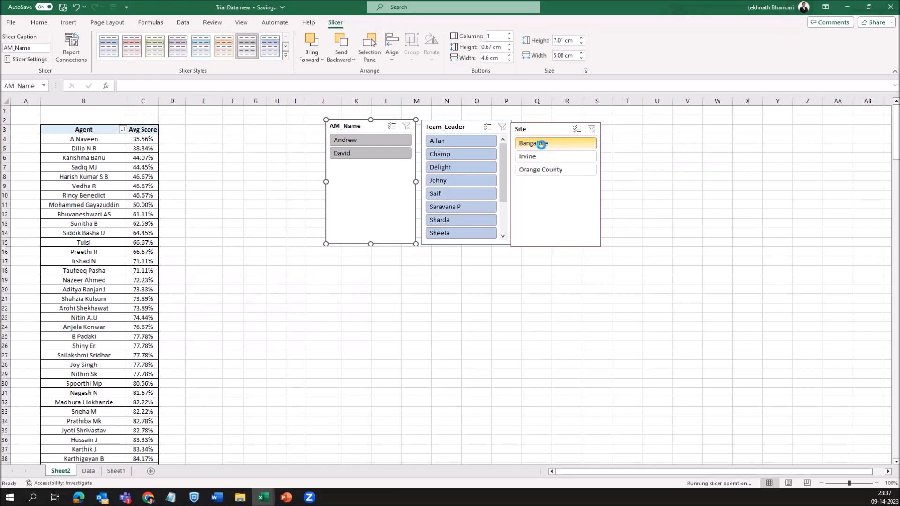
{"action": "scroll", "coordinate": [96, 232], "scroll_direction": "down", "scroll_amount": 1}
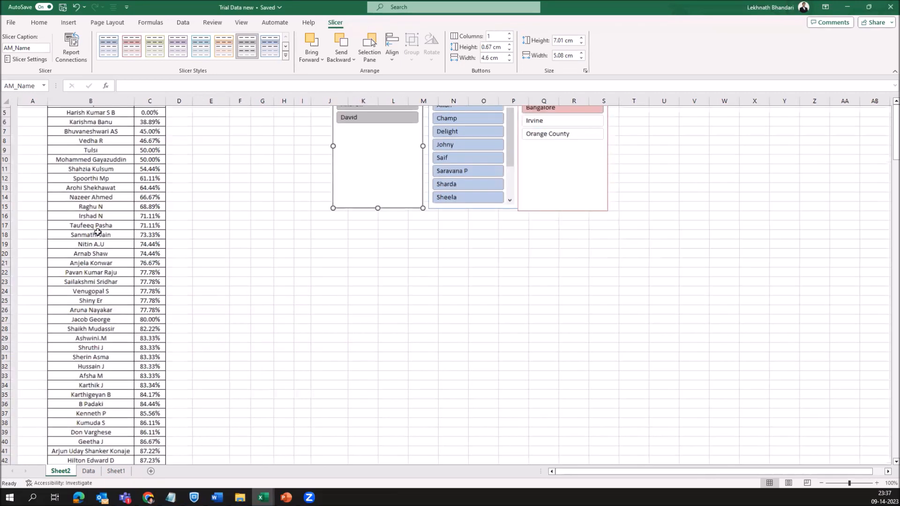
{"action": "scroll", "coordinate": [97, 233], "scroll_direction": "up", "scroll_amount": 2}
{"action": "scroll", "coordinate": [302, 248], "scroll_direction": "right", "scroll_amount": 1}
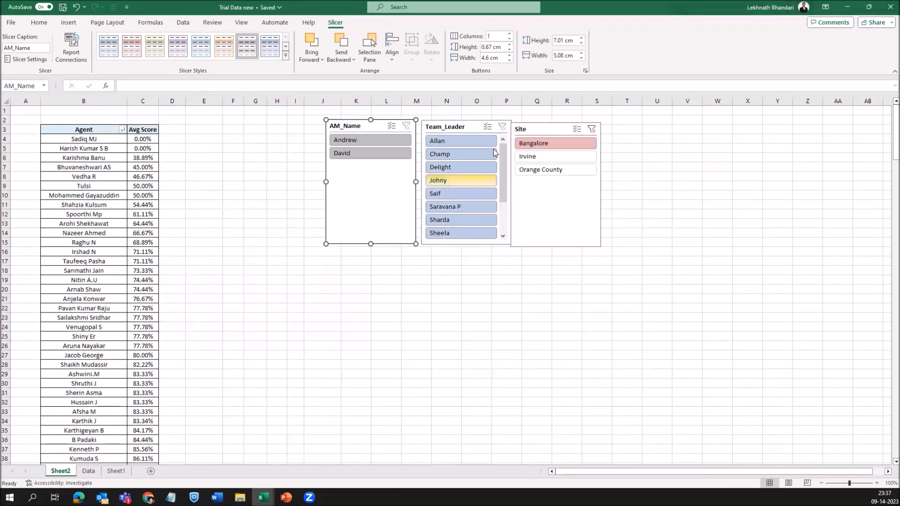
Filter the PivotTable by the first team leader, and apply and clear the first manager in the AM_Name slicer.
{"action": "left_click", "coordinate": [461, 140]}
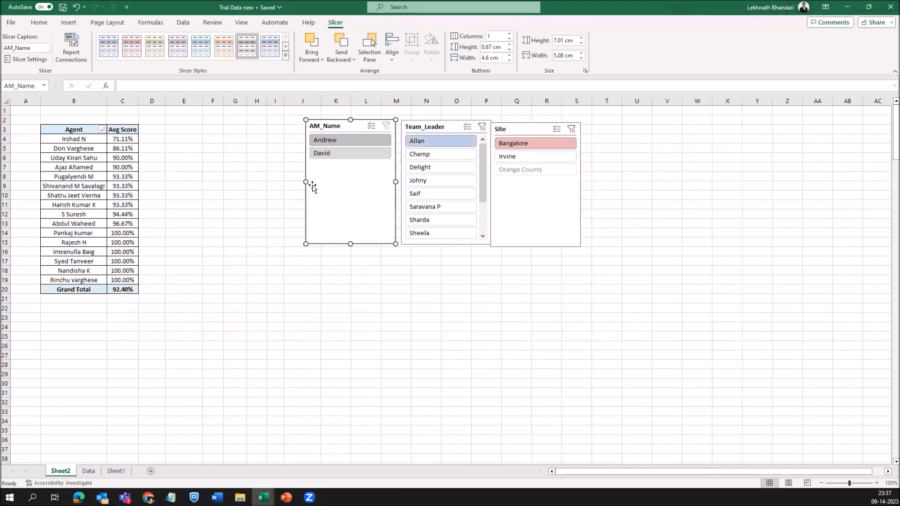
{"action": "left_click", "coordinate": [337, 141]}
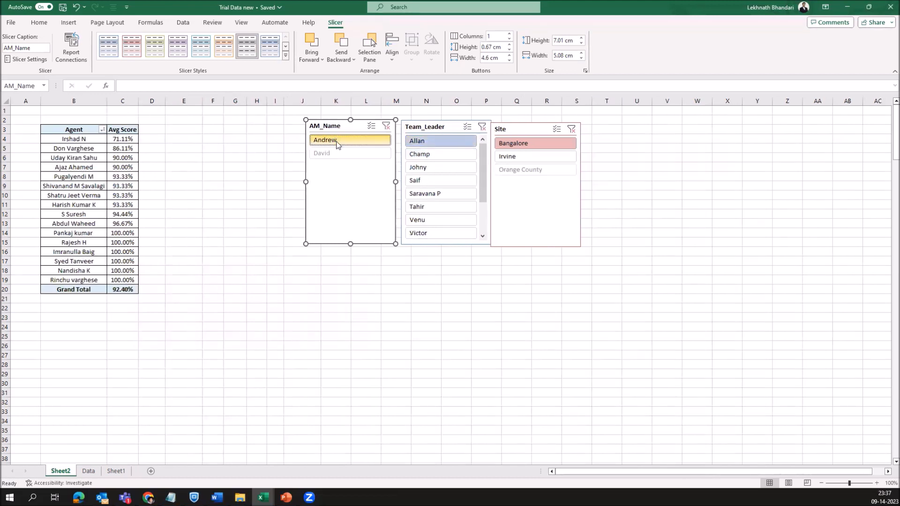
{"action": "left_click", "coordinate": [385, 127]}
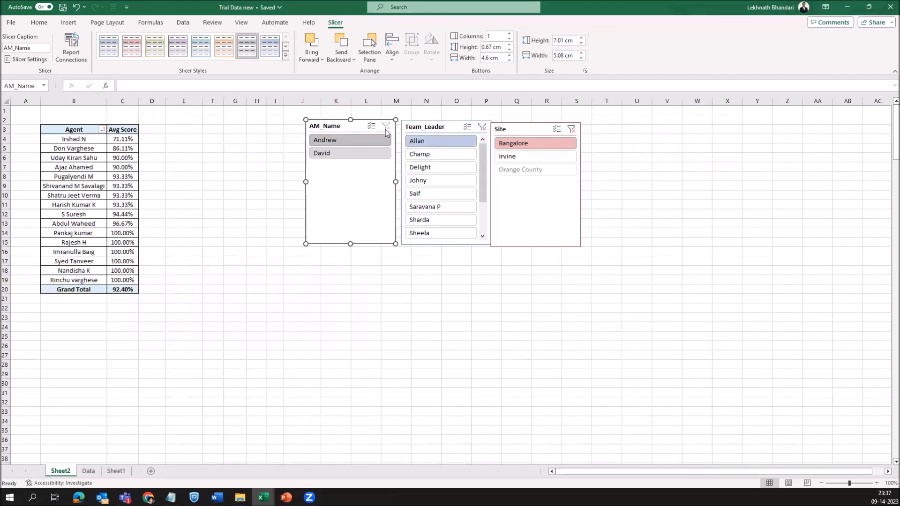
Filter the PivotTable by the fourth team leader listed, the Irvine site and the first manager in the AM_Name slicer.
{"action": "left_click", "coordinate": [428, 181]}
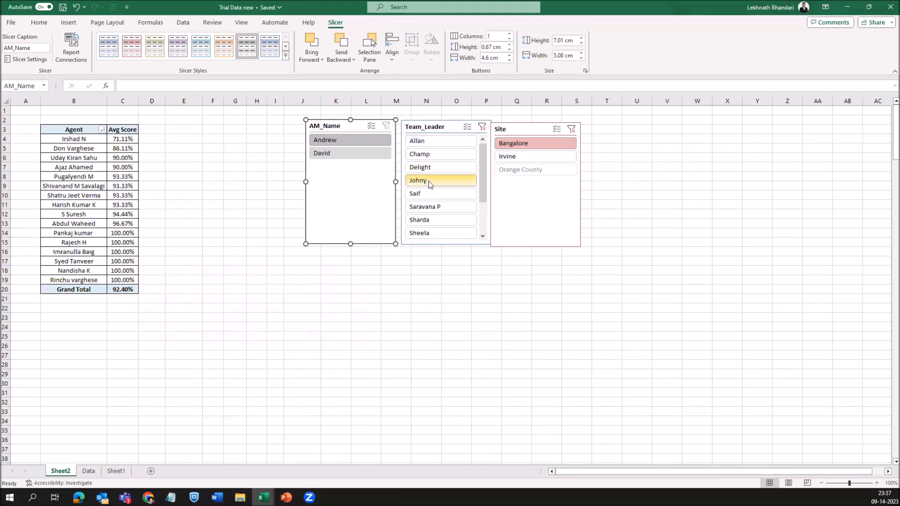
{"action": "left_click", "coordinate": [541, 157]}
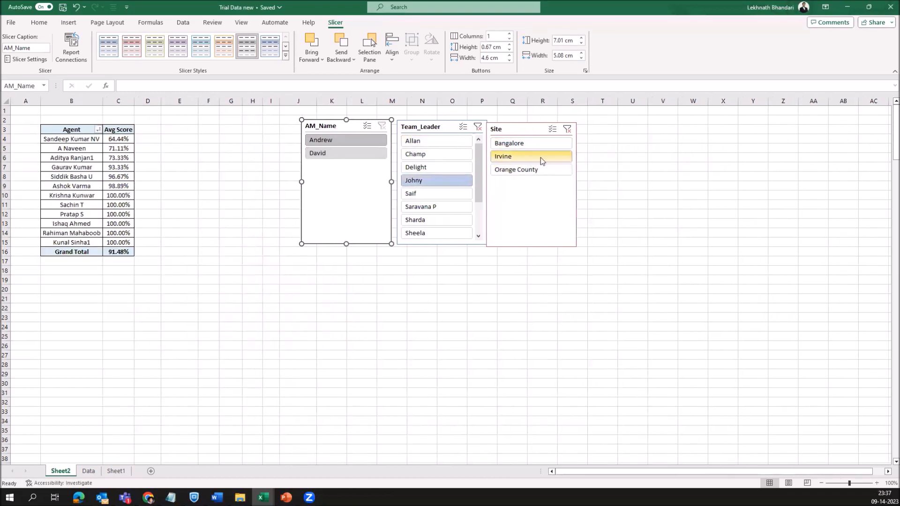
{"action": "left_click", "coordinate": [324, 155]}
{"action": "left_click", "coordinate": [330, 139]}
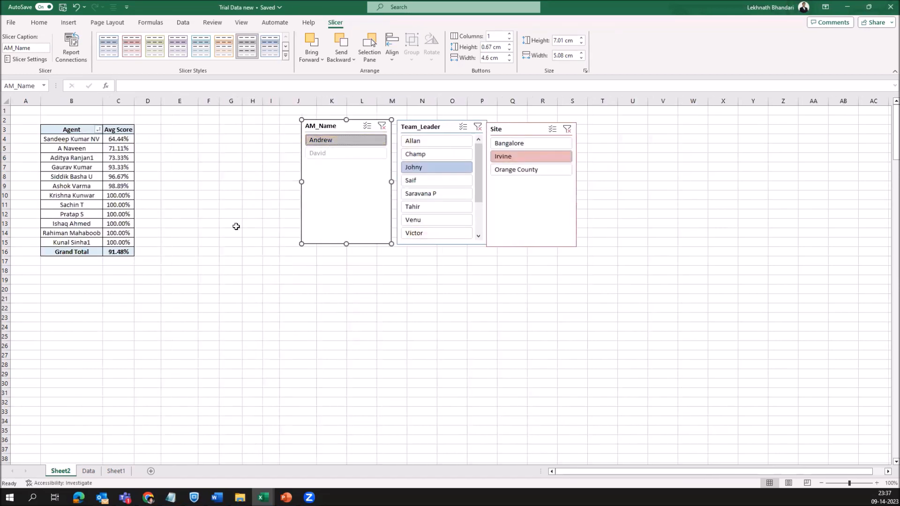
{"action": "key", "text": "alt+s"}
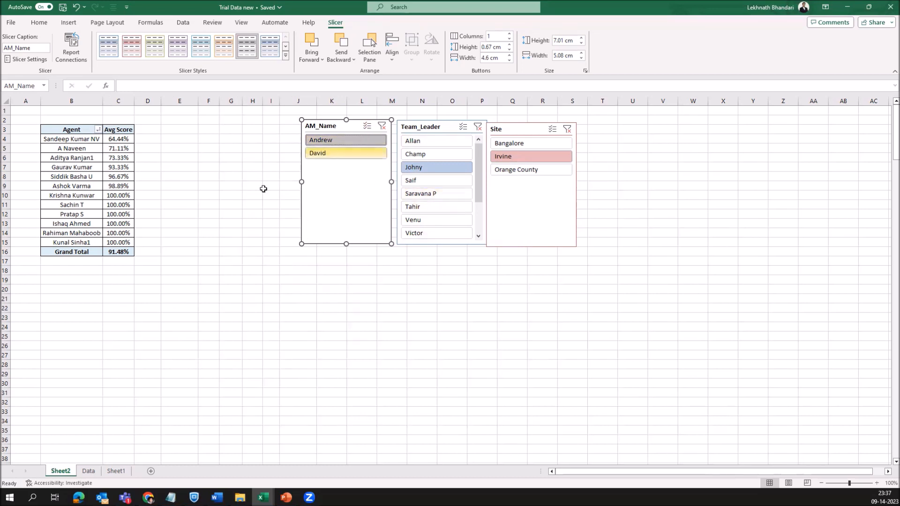
{"action": "left_click", "coordinate": [230, 195]}
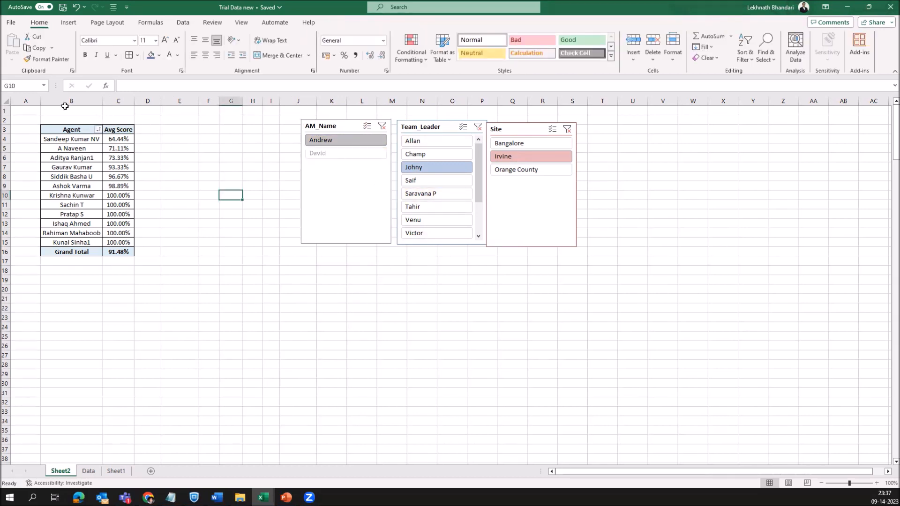
{"action": "left_click", "coordinate": [37, 103]}
{"action": "left_click", "coordinate": [26, 100]}
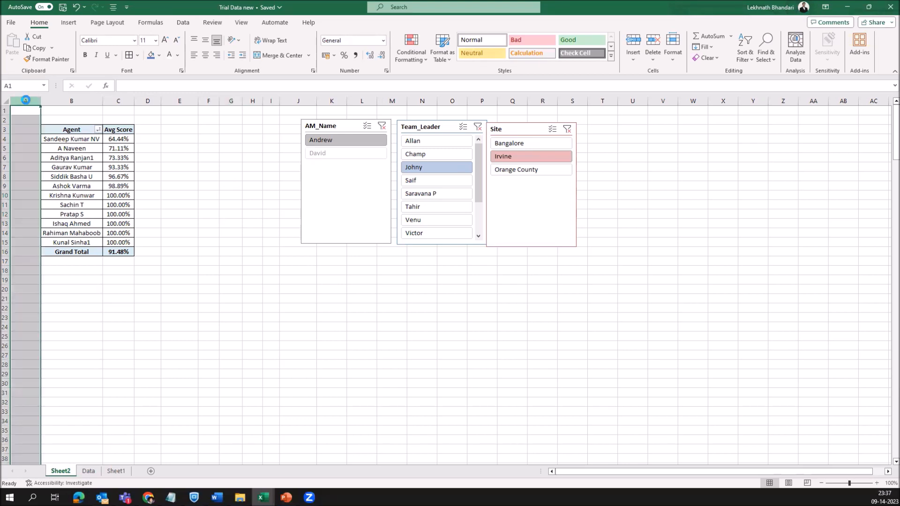
{"action": "key", "text": "ctrl+minus"}
{"action": "key", "text": "Right"}
{"action": "key", "text": "Right"}
{"action": "key", "text": "ctrl+z"}
Delete the empty columns E to I between the PivotTable and the slicers.
{"action": "key", "text": "Right"}
{"action": "key", "text": "Right"}
{"action": "key", "text": "Right"}
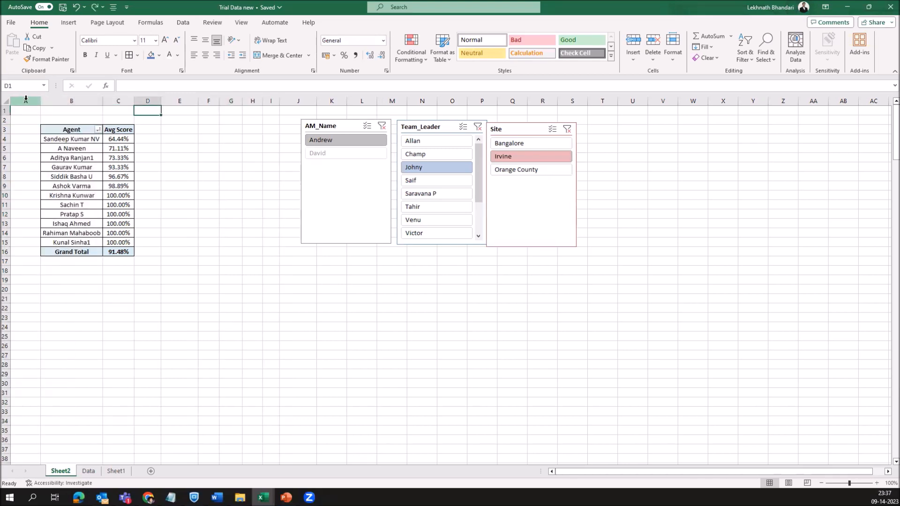
{"action": "key", "text": "Right"}
{"action": "key", "text": "ctrl+space"}
{"action": "key", "text": "shift+Right"}
{"action": "key", "text": "shift+Right"}
{"action": "key", "text": "shift+Right"}
{"action": "key", "text": "shift+Right"}
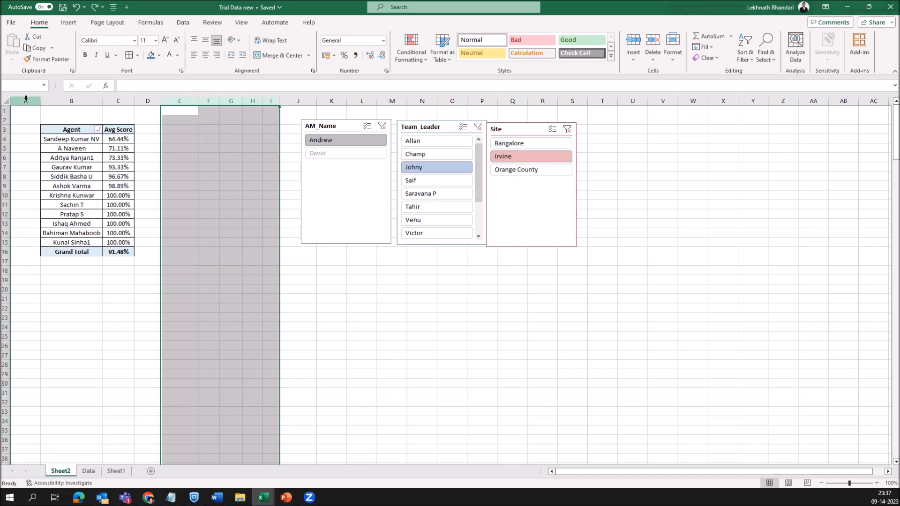
{"action": "key", "text": "ctrl+minus"}
{"action": "key", "text": "Down"}
{"action": "key", "text": "Down"}
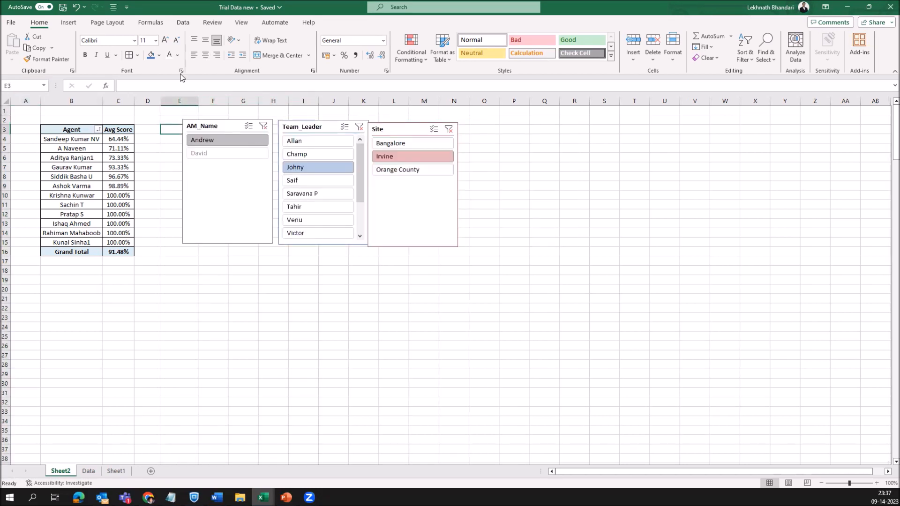
Hide the worksheet gridlines and frame the range A1:O19 with Thick Outside Borders.
{"action": "left_click", "coordinate": [243, 24]}
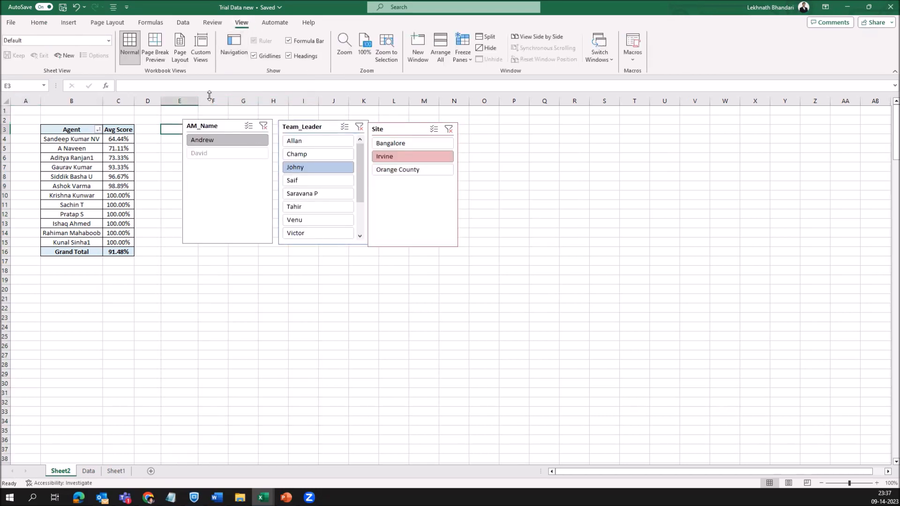
{"action": "left_click", "coordinate": [265, 55]}
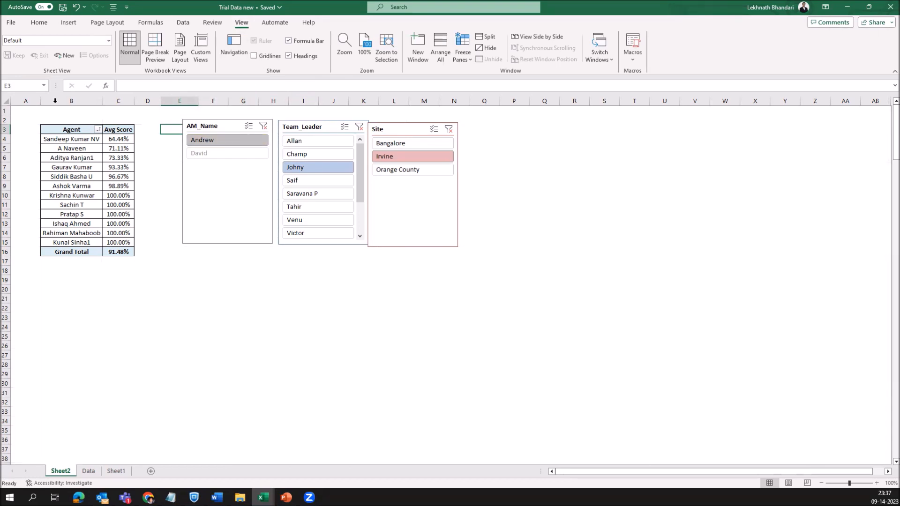
{"action": "left_click_drag", "start_coordinate": [26, 110], "coordinate": [490, 278]}
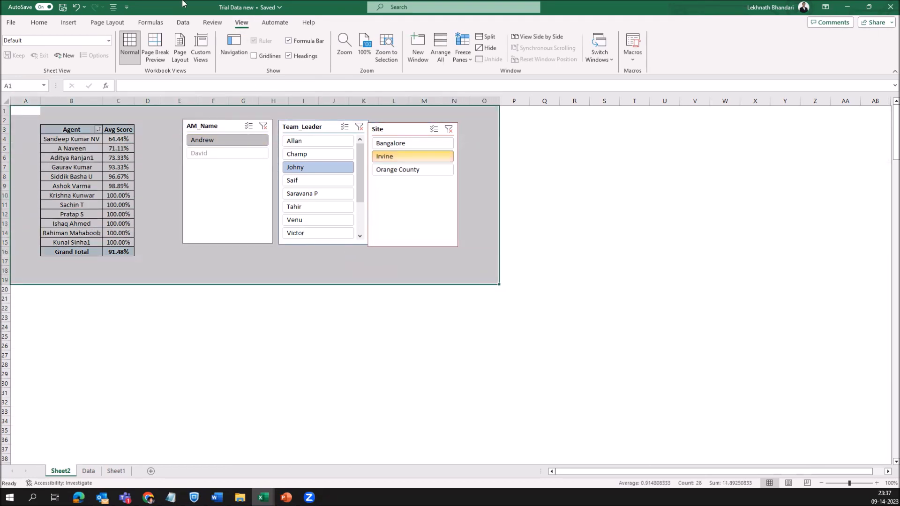
{"action": "left_click", "coordinate": [39, 22]}
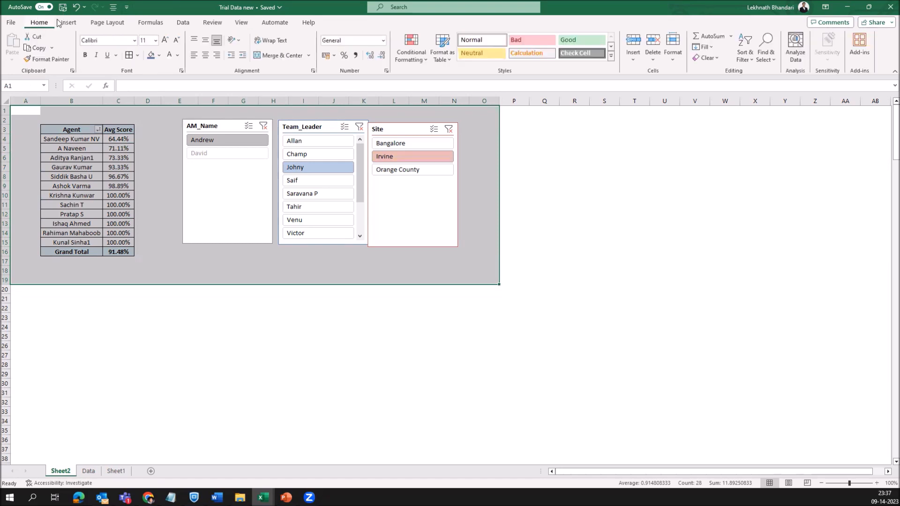
{"action": "left_click", "coordinate": [138, 56]}
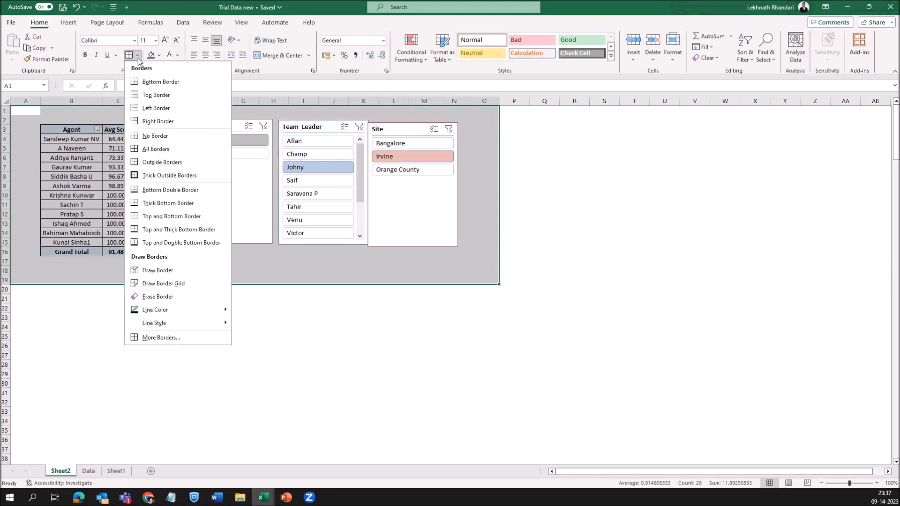
{"action": "left_click", "coordinate": [165, 175]}
{"action": "left_click", "coordinate": [560, 225]}
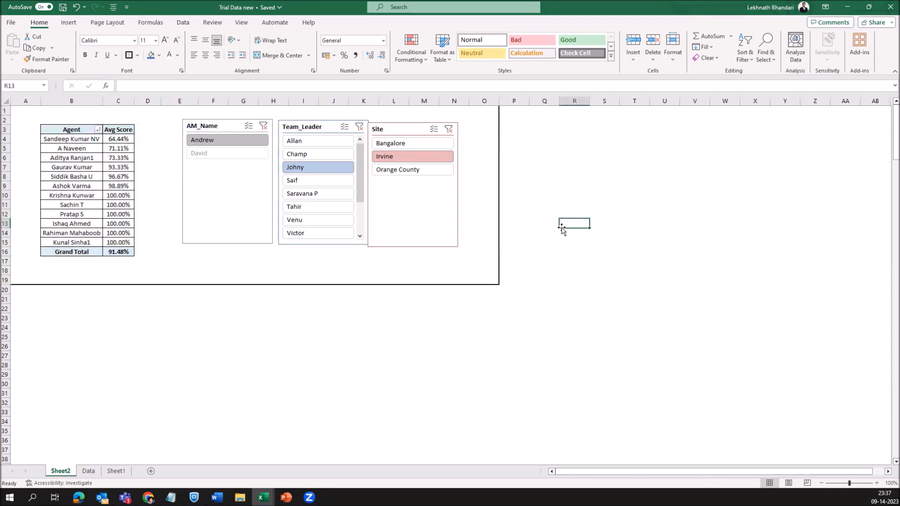
Insert an empty row above the framed area and an empty column before it.
{"action": "left_click", "coordinate": [538, 111]}
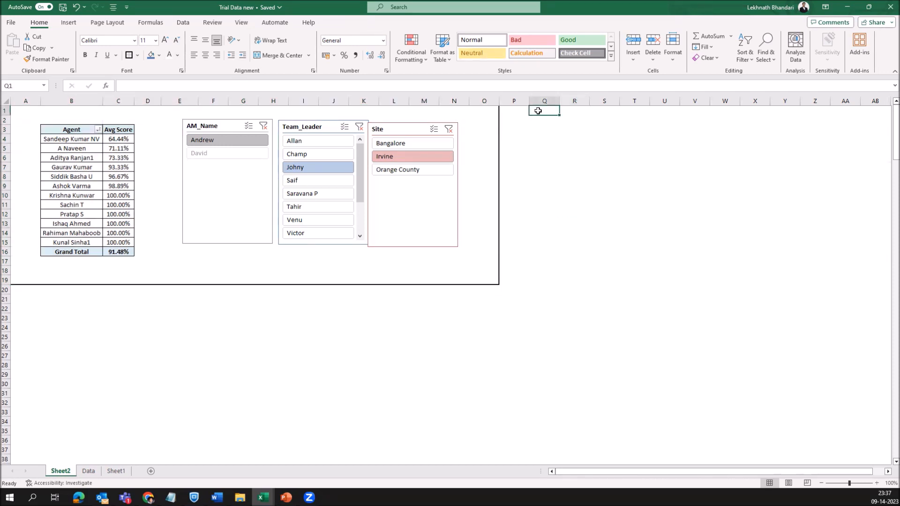
{"action": "key", "text": "shift+space"}
{"action": "key", "text": "ctrl+shift+plus"}
{"action": "key", "text": "Left"}
{"action": "key", "text": "Left"}
{"action": "key", "text": "Left"}
{"action": "key", "text": "Left"}
{"action": "key", "text": "Left"}
{"action": "key", "text": "Left"}
{"action": "key", "text": "Left"}
{"action": "key", "text": "Left"}
{"action": "key", "text": "Left"}
{"action": "key", "text": "Left"}
{"action": "key", "text": "Left"}
{"action": "key", "text": "Left"}
{"action": "key", "text": "Left"}
{"action": "key", "text": "Left"}
{"action": "key", "text": "Left"}
{"action": "key", "text": "Left"}
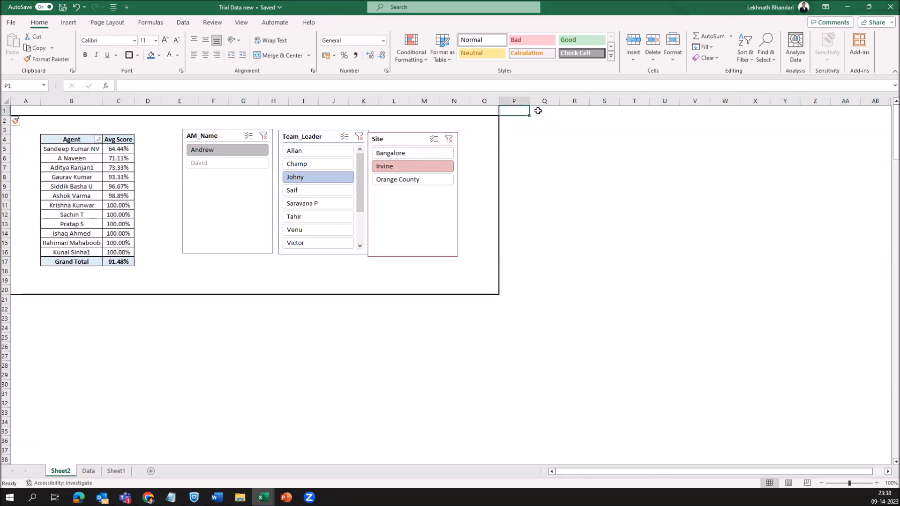
{"action": "key", "text": "ctrl+space"}
{"action": "key", "text": "ctrl+shift+plus"}
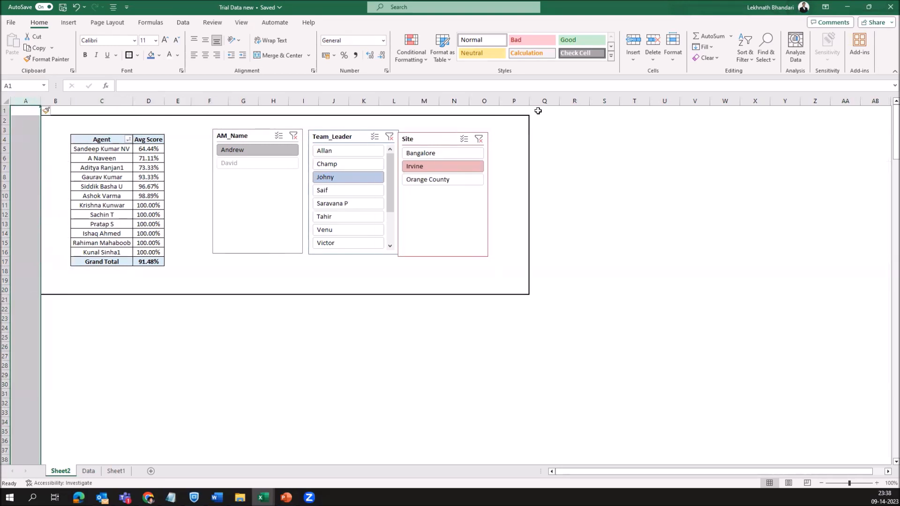
{"action": "left_click", "coordinate": [703, 208]}
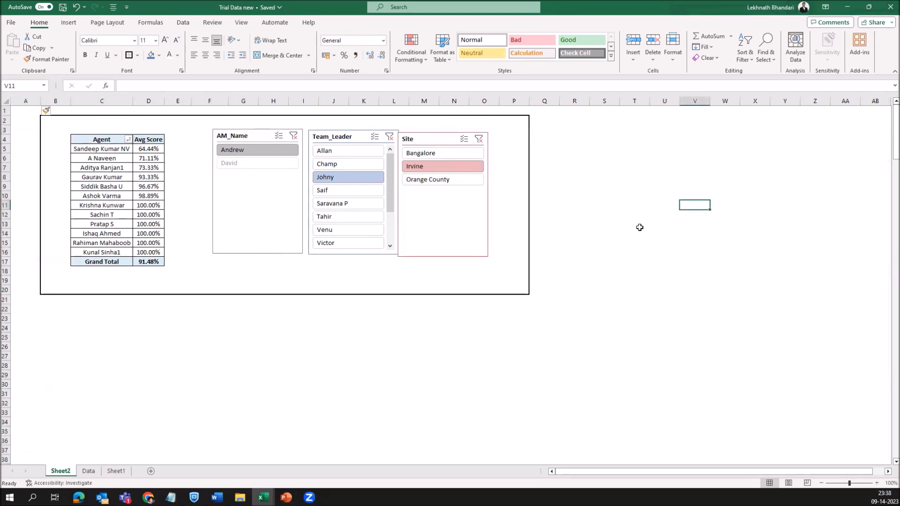
Fill the frame's first row, B2:P2, with the olive green theme colour.
{"action": "left_click", "coordinate": [877, 484]}
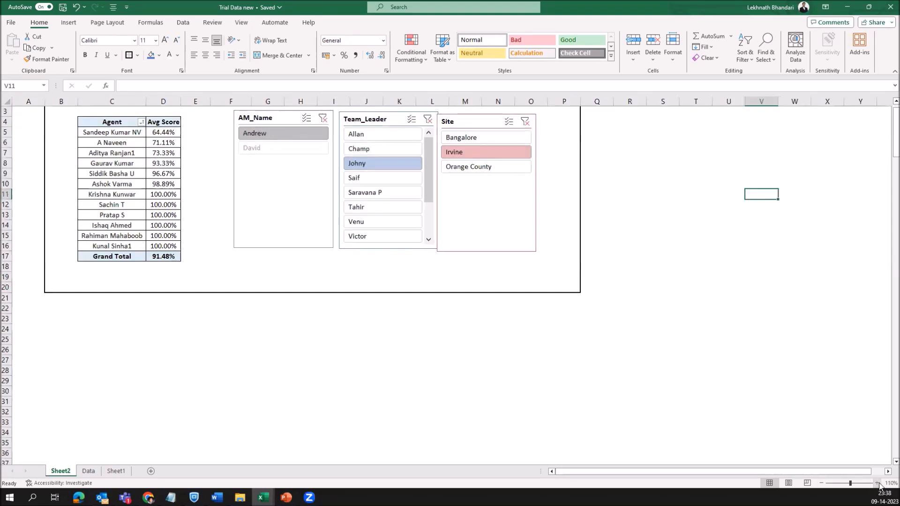
{"action": "left_click", "coordinate": [878, 483]}
{"action": "left_click", "coordinate": [878, 483]}
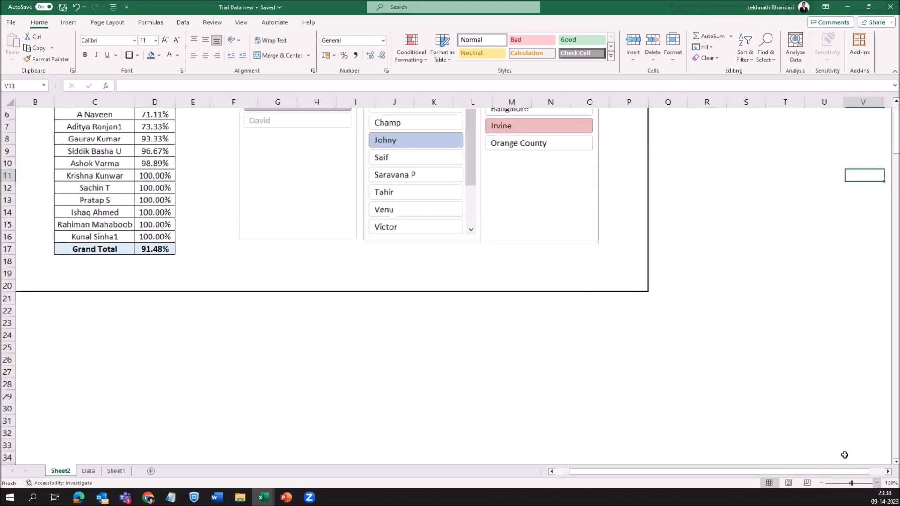
{"action": "scroll", "coordinate": [773, 277], "scroll_direction": "up", "scroll_amount": 2}
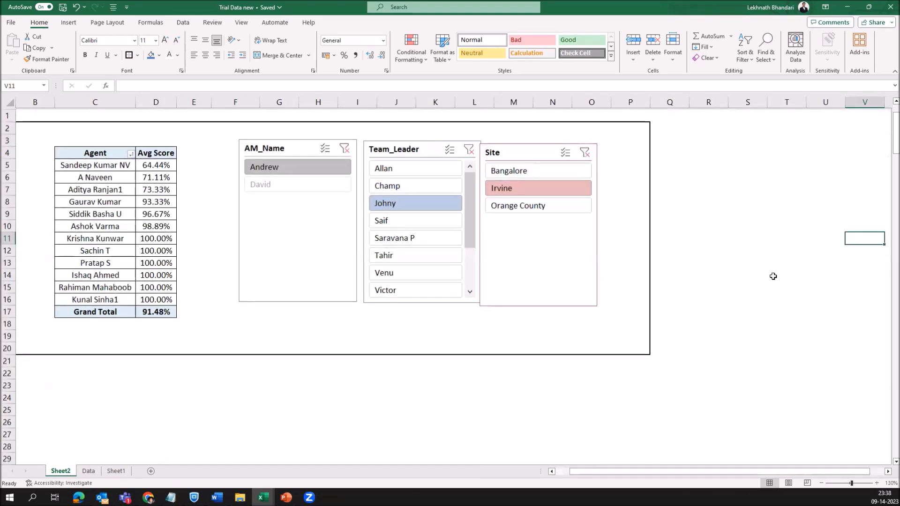
{"action": "scroll", "coordinate": [773, 277], "scroll_direction": "down", "scroll_amount": 1}
{"action": "left_click", "coordinate": [807, 203]}
{"action": "left_click", "coordinate": [31, 137]}
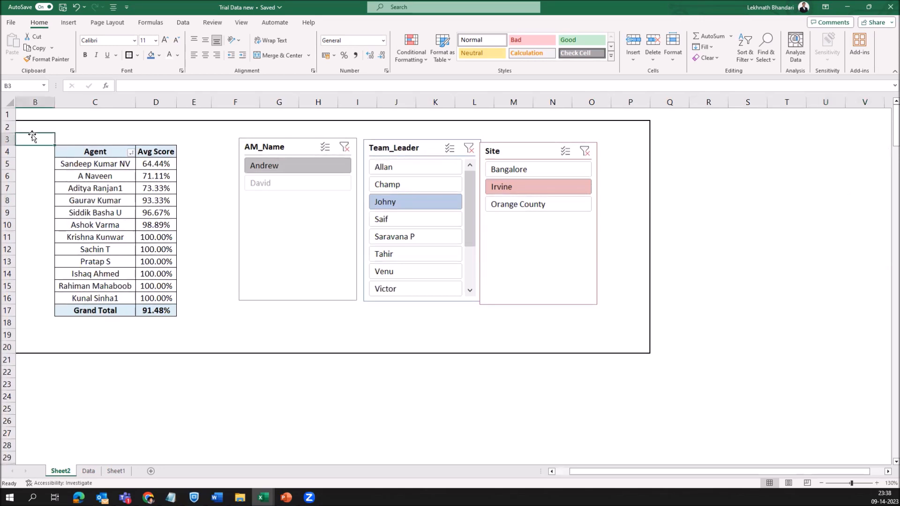
{"action": "key", "text": "Left"}
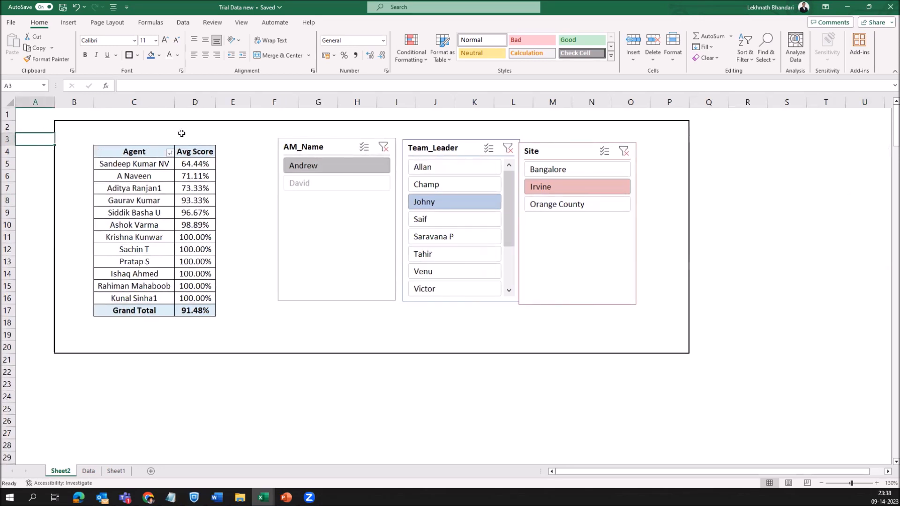
{"action": "left_click_drag", "start_coordinate": [64, 129], "coordinate": [677, 126]}
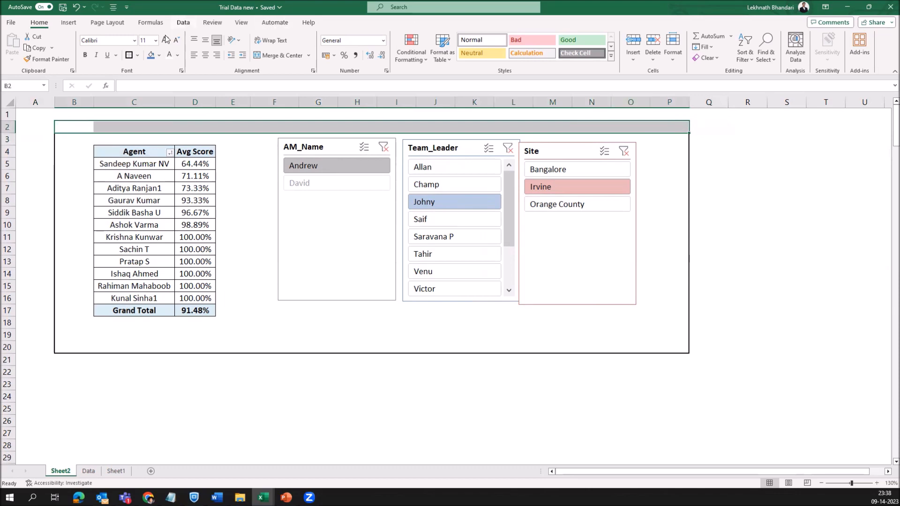
{"action": "left_click", "coordinate": [160, 56]}
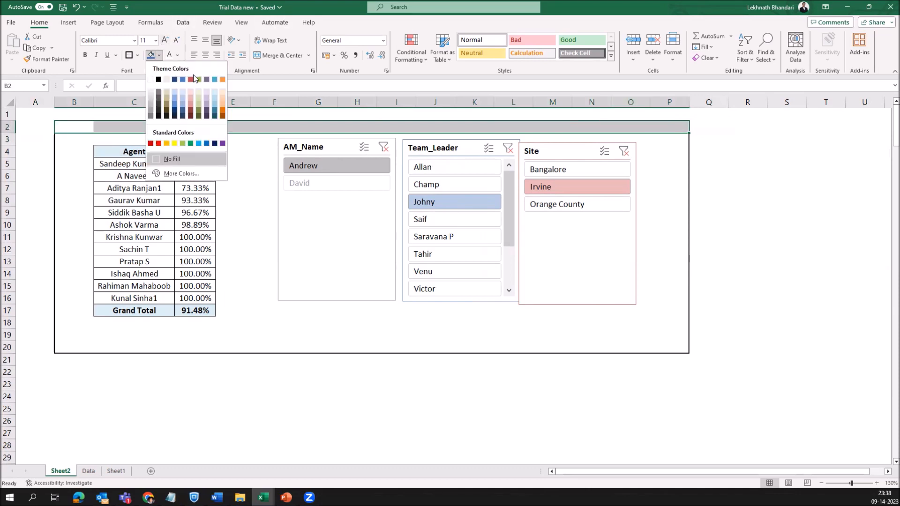
{"action": "left_click", "coordinate": [199, 80]}
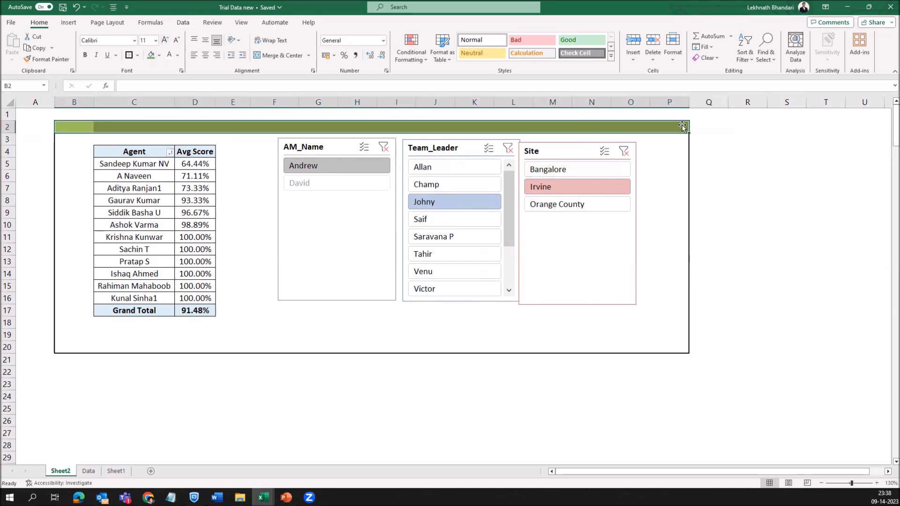
Narrow column P and fill P3:P20 with the same olive green as the frame's first row.
{"action": "left_click_drag", "start_coordinate": [682, 136], "coordinate": [681, 347]}
{"action": "left_click_drag", "start_coordinate": [687, 99], "coordinate": [666, 99]}
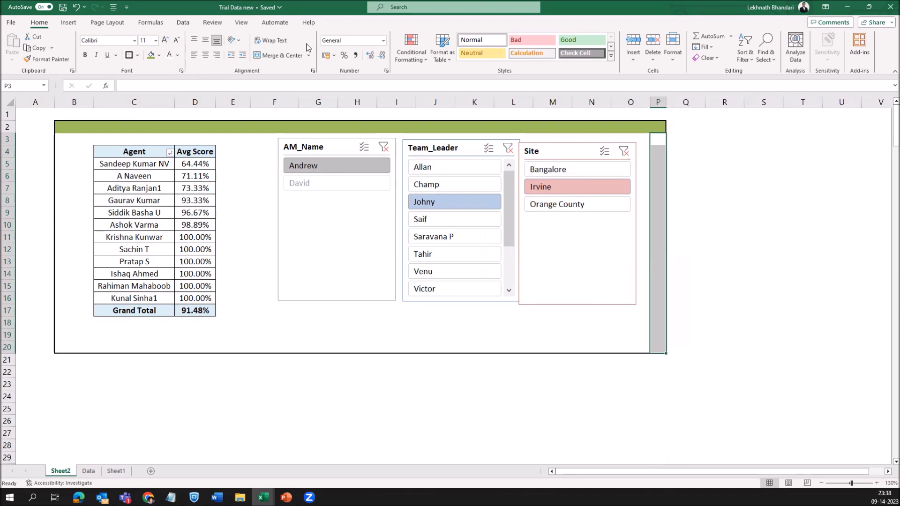
{"action": "left_click", "coordinate": [152, 56]}
{"action": "left_click", "coordinate": [345, 346]}
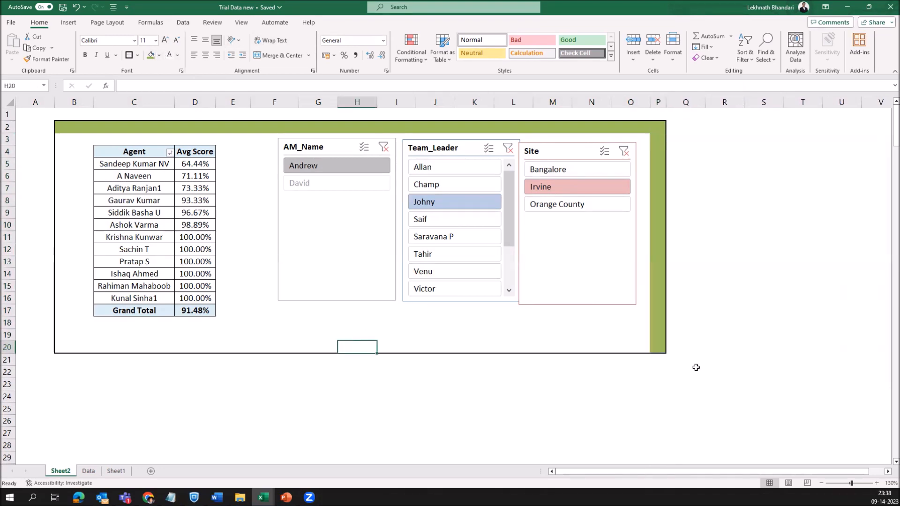
Fill the frame's last row, B20:O20, with the same olive green as its first row.
{"action": "left_click_drag", "start_coordinate": [646, 351], "coordinate": [67, 344]}
{"action": "left_click", "coordinate": [150, 55]}
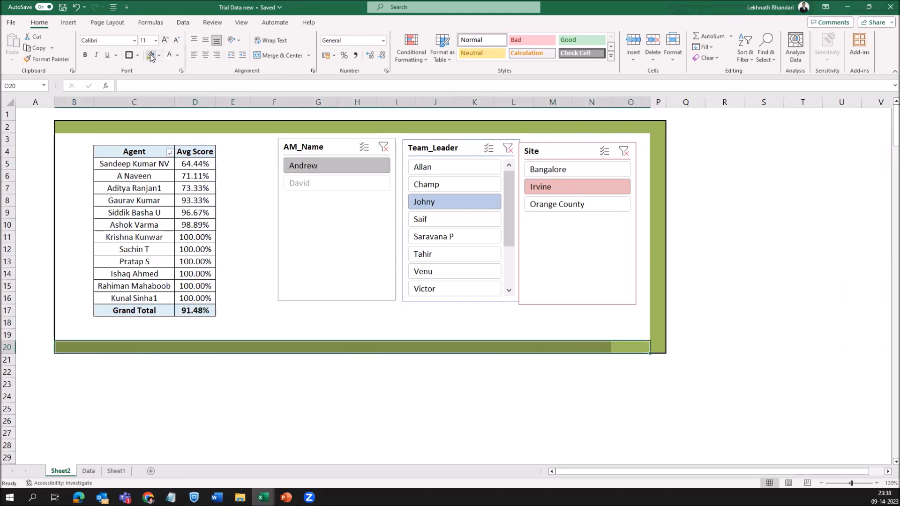
Narrow column B and fill the frame's first column, B2:B20, with the blue theme colour.
{"action": "left_click", "coordinate": [62, 136]}
{"action": "left_click_drag", "start_coordinate": [61, 136], "coordinate": [61, 173]}
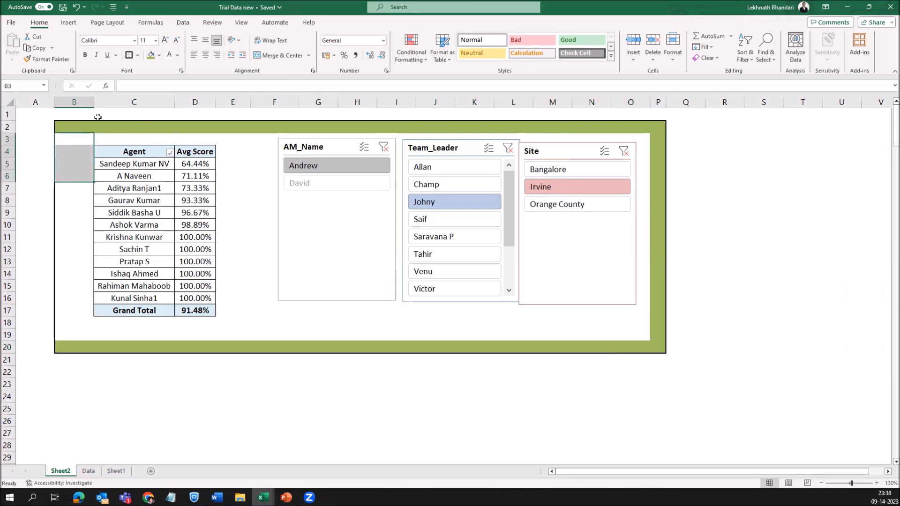
{"action": "left_click_drag", "start_coordinate": [94, 104], "coordinate": [62, 347]}
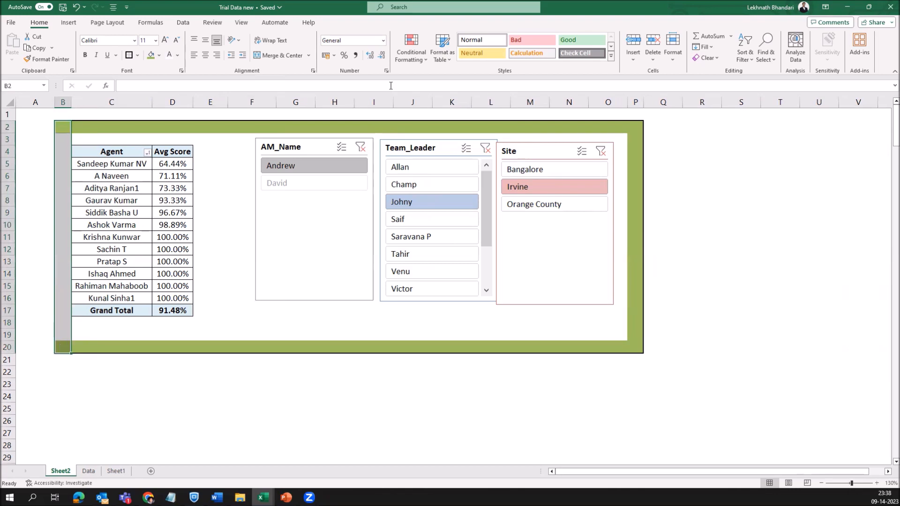
{"action": "left_click", "coordinate": [160, 56]}
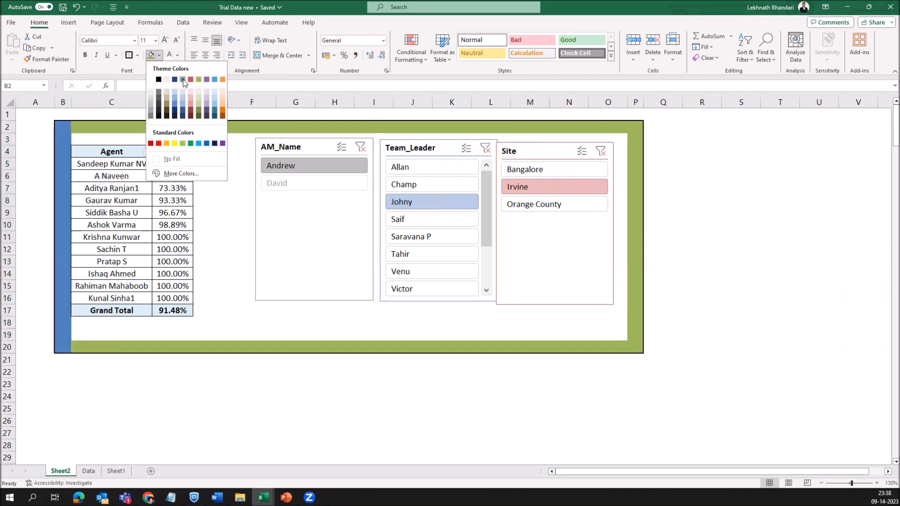
{"action": "left_click", "coordinate": [182, 111]}
{"action": "left_click", "coordinate": [387, 412]}
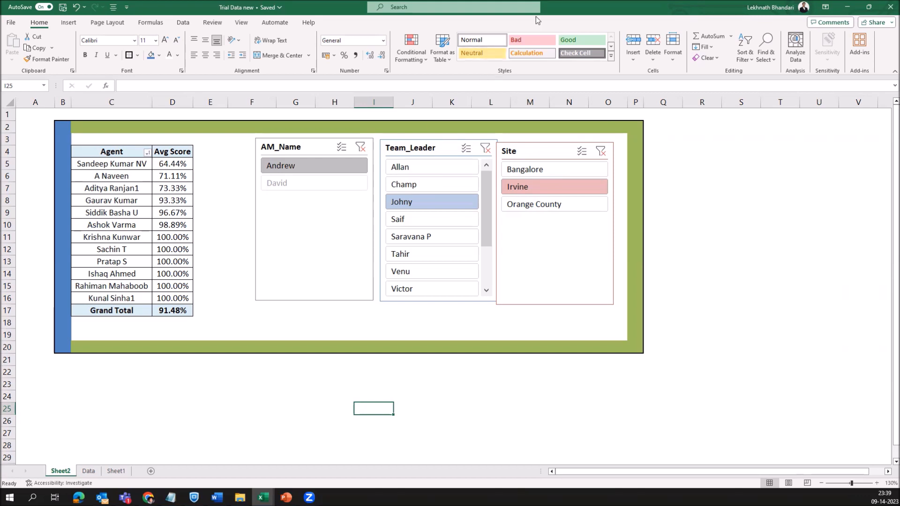
{"action": "left_click", "coordinate": [648, 22]}
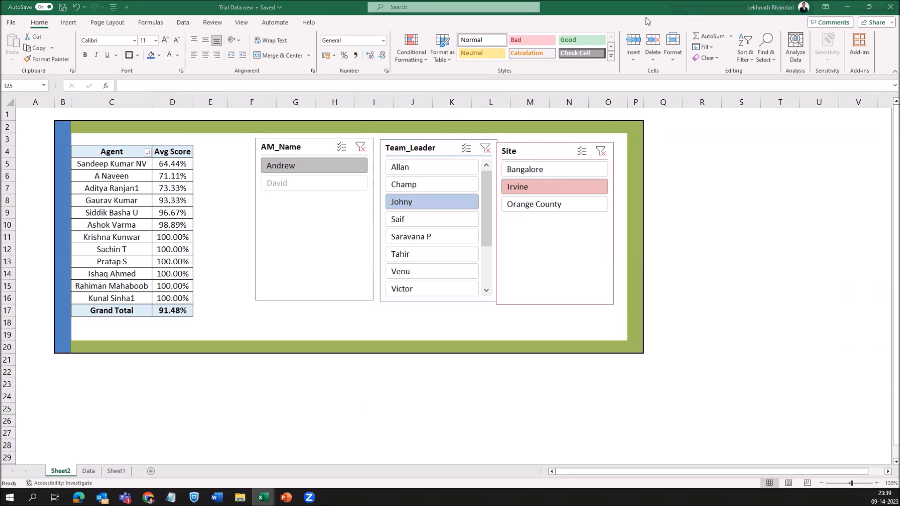